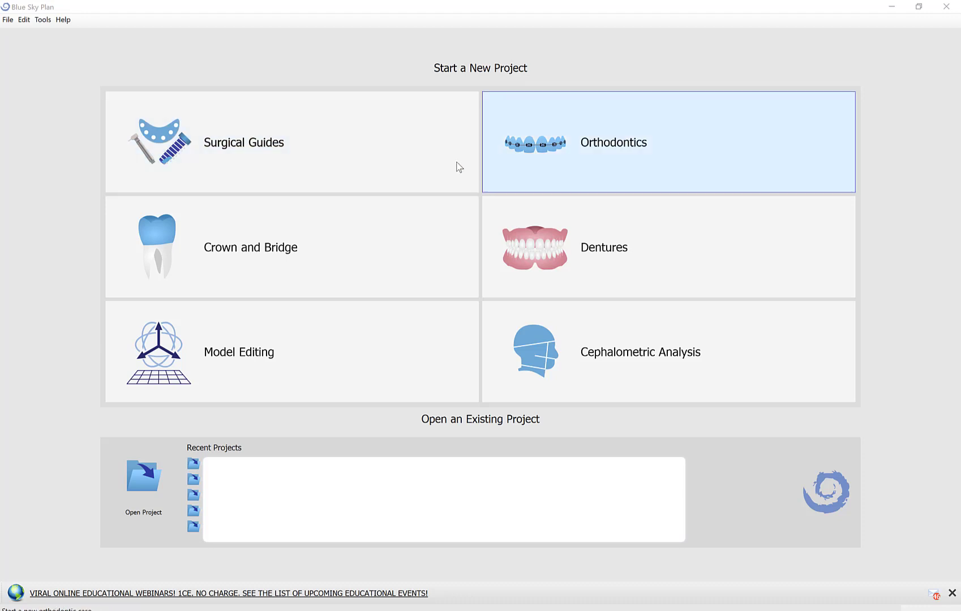
Start a new Orthodontics project of type Indirect Bonding Tray (IBT).
left_click(427, 169)
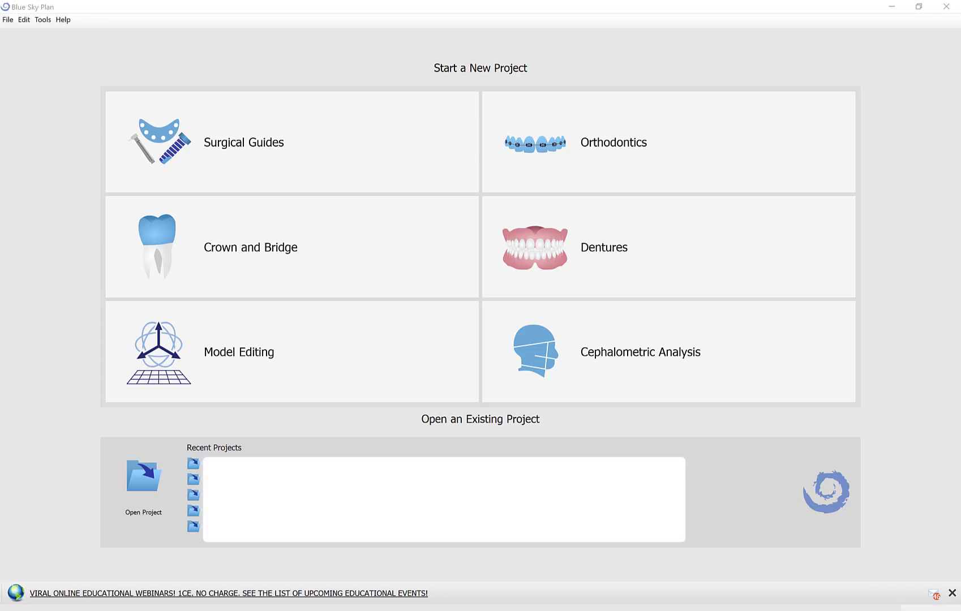
left_click(700, 154)
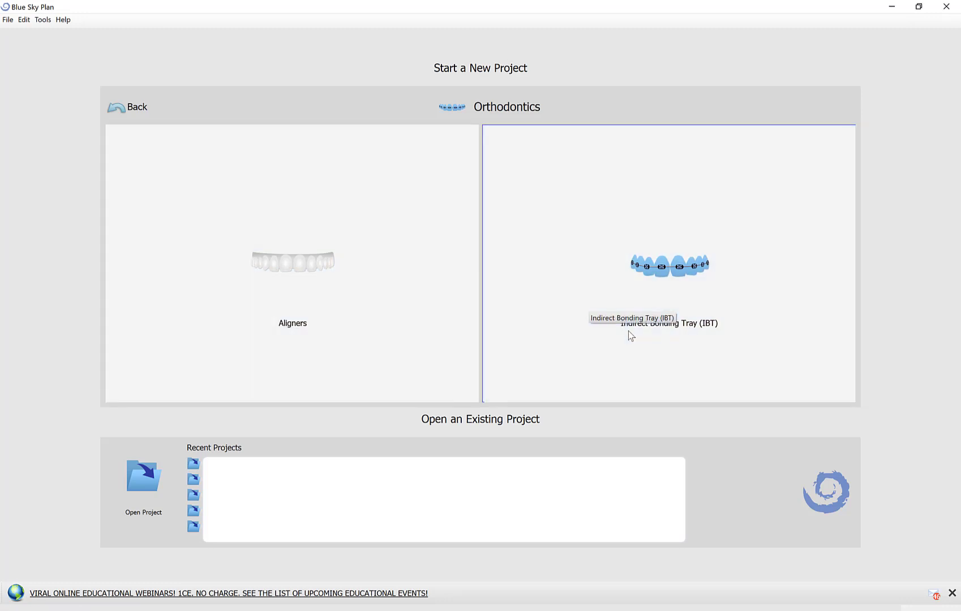
left_click(663, 333)
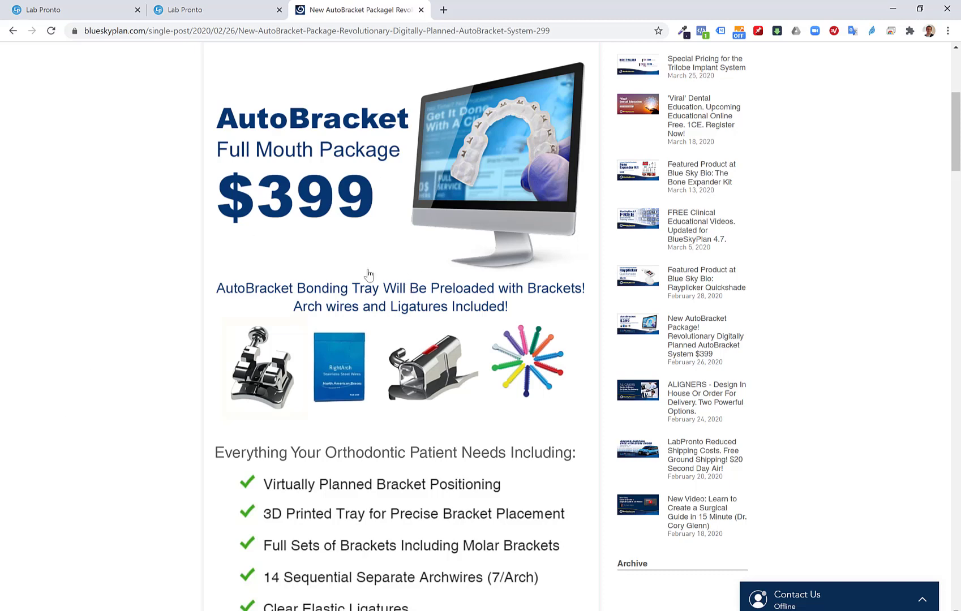
Read through the AutoBracket package blog post, then switch to the Lab Pronto order form.
scroll(286, 320, "down", 1)
scroll(285, 318, "down", 1)
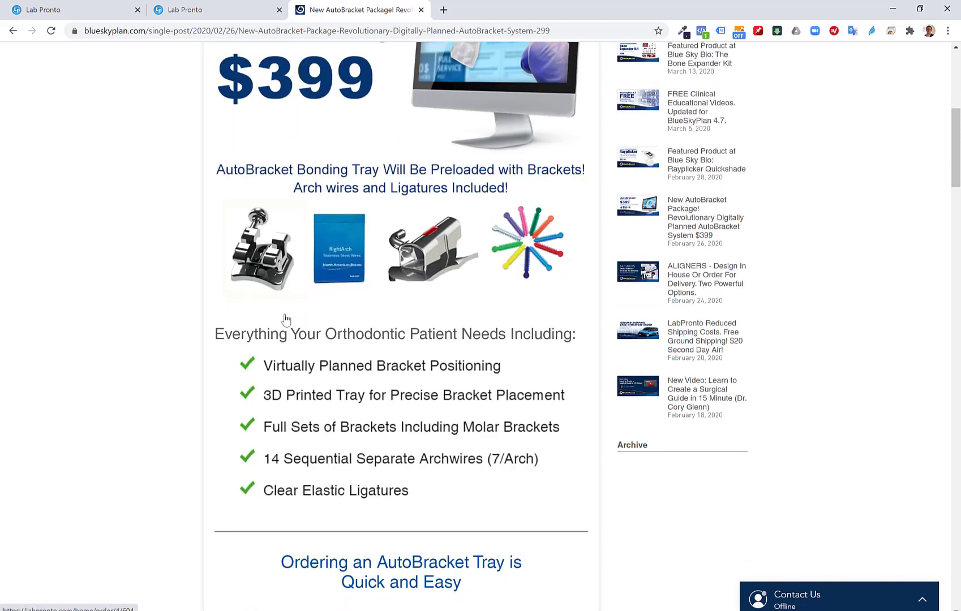
scroll(284, 318, "up", 1)
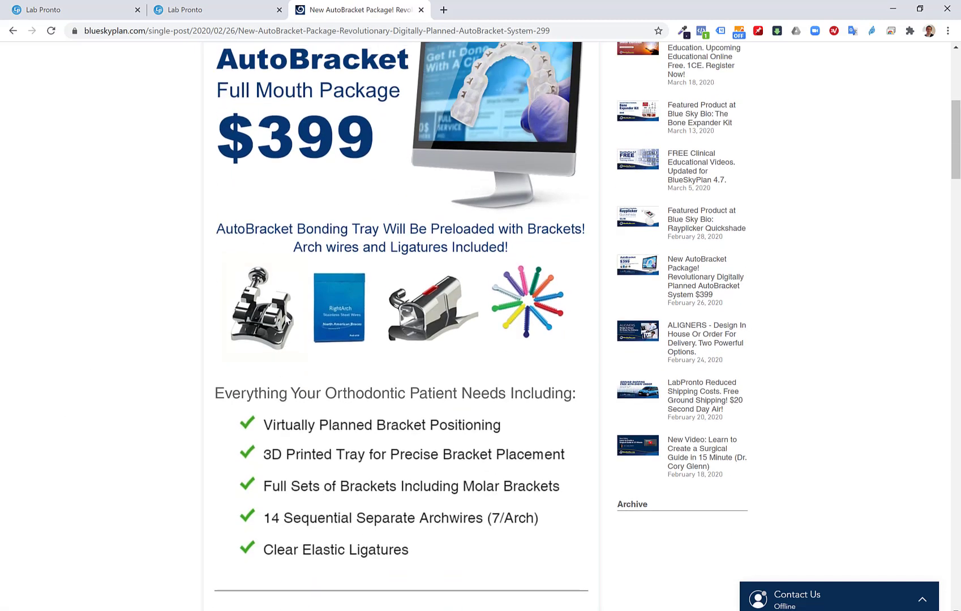
scroll(286, 320, "down", 6)
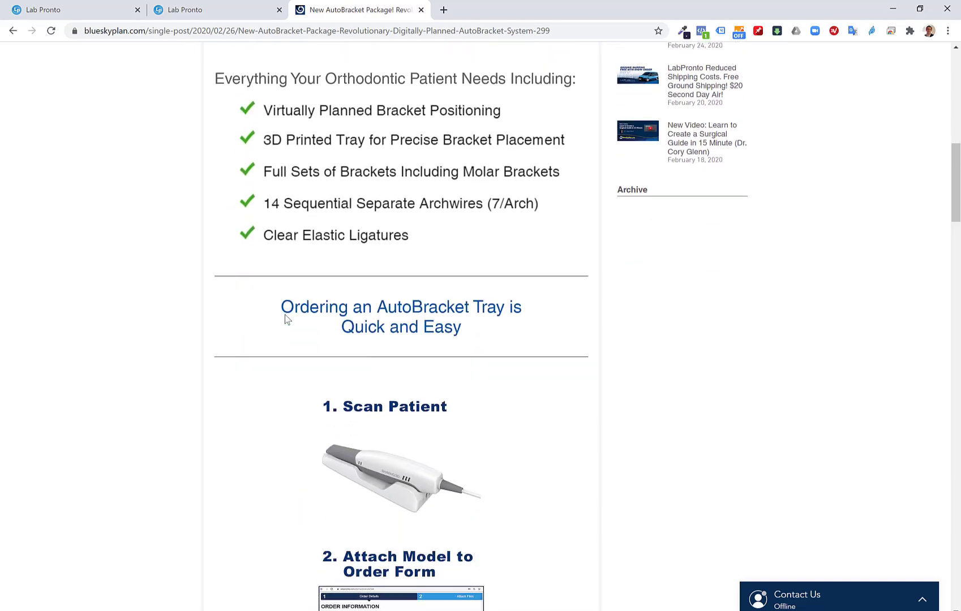
scroll(284, 318, "down", 3)
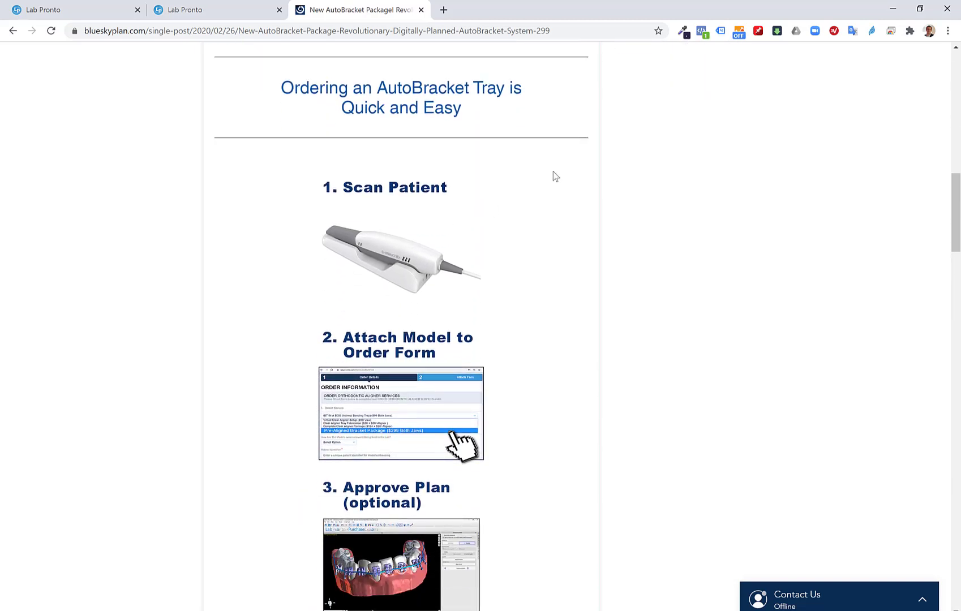
scroll(529, 186, "down", 2)
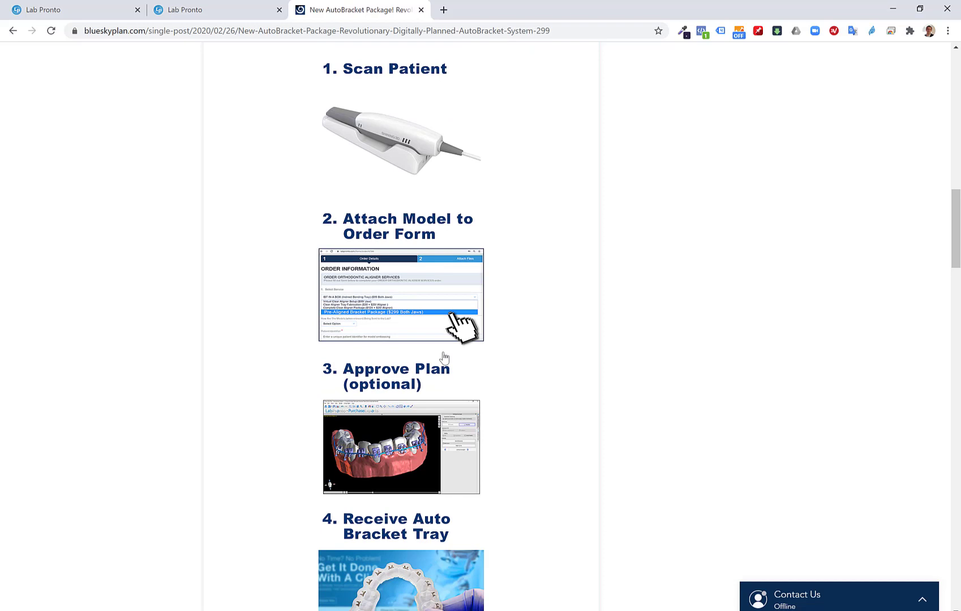
scroll(541, 243, "down", 1)
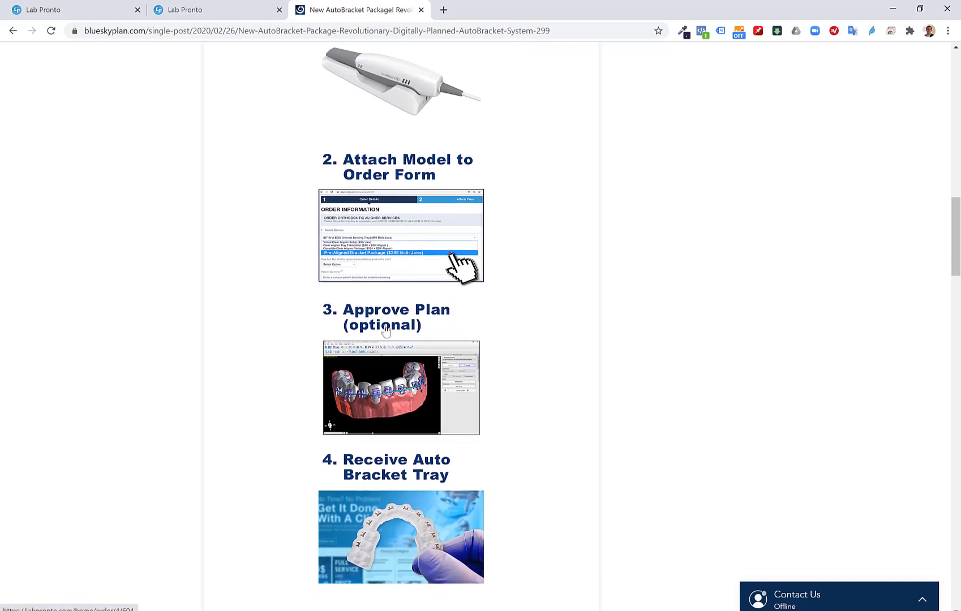
scroll(363, 353, "down", 1)
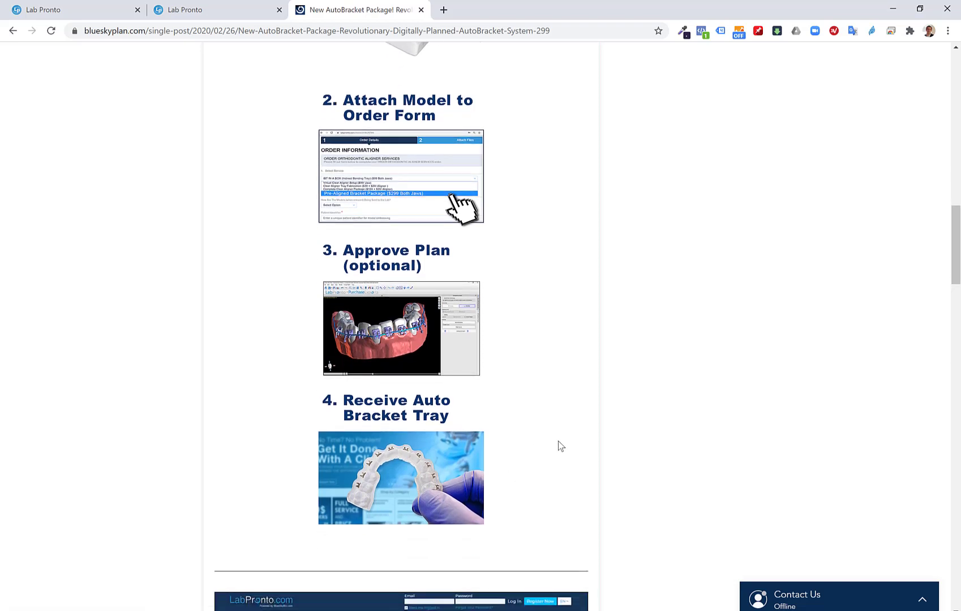
scroll(558, 442, "up", 6)
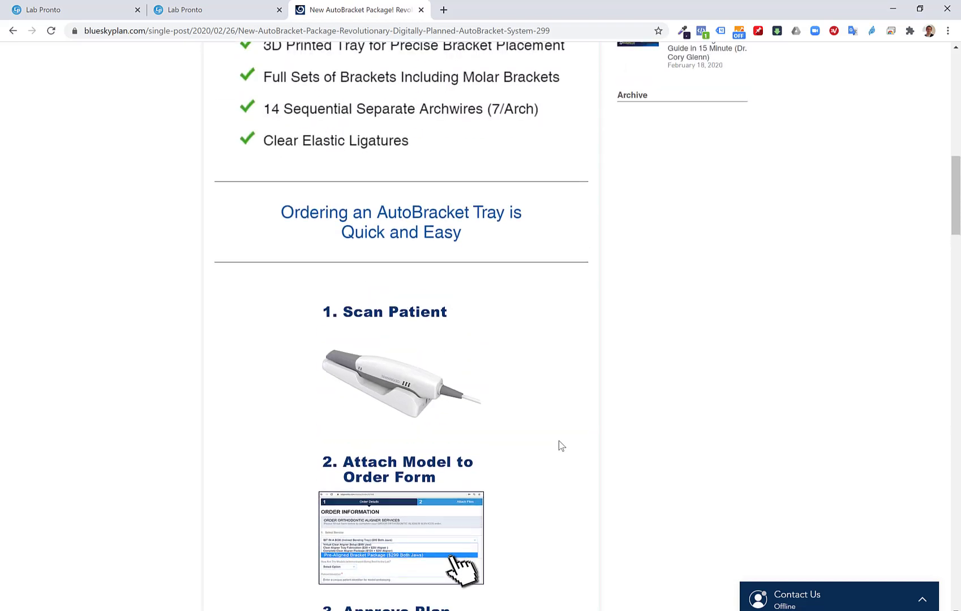
scroll(558, 442, "up", 2)
left_click(193, 18)
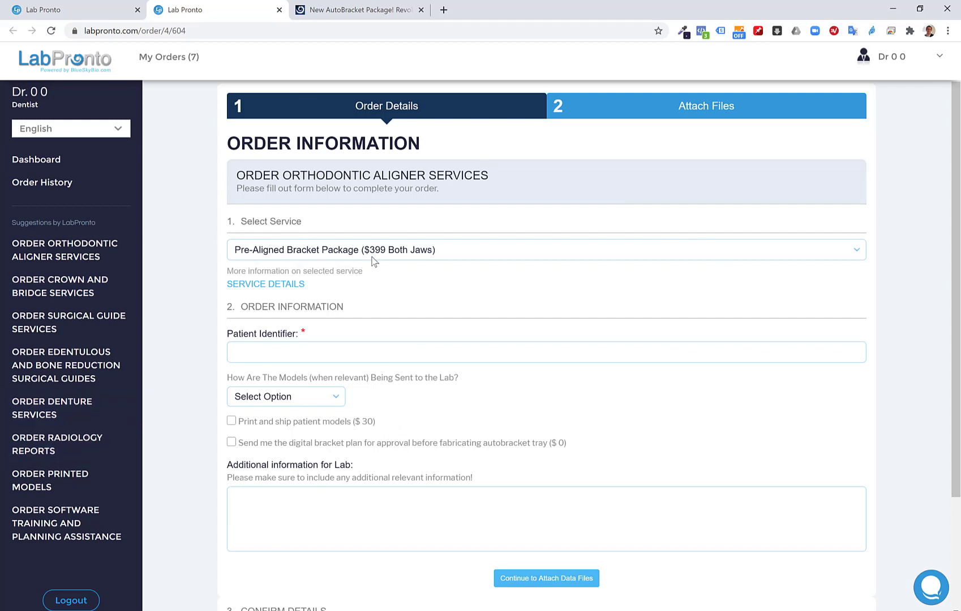
scroll(372, 259, "down", 1)
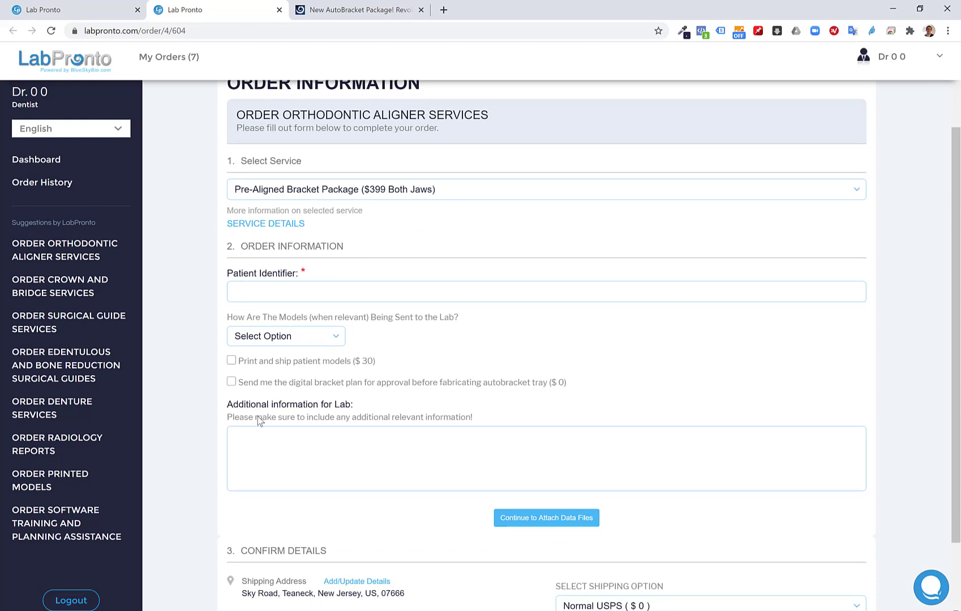
scroll(258, 420, "down", 1)
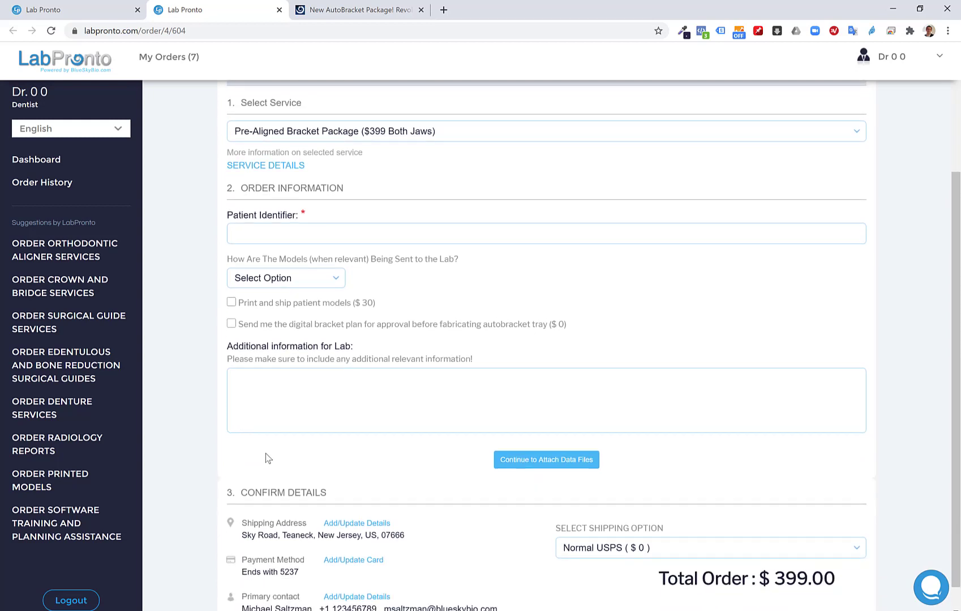
scroll(264, 456, "down", 1)
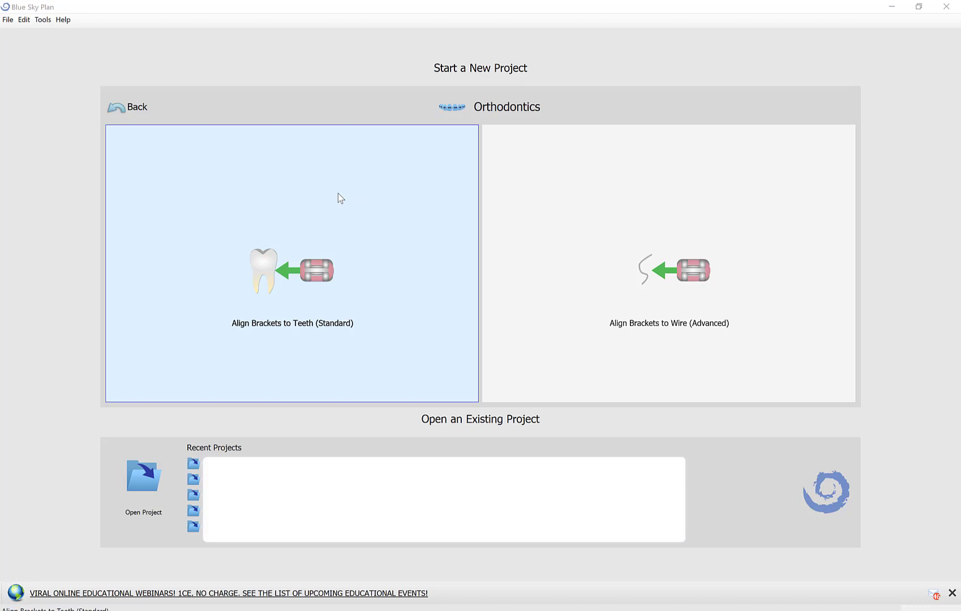
Choose Align Brackets to Teeth (Standard) and import LowerJawScan.stl from the Ortho folder.
left_click(294, 293)
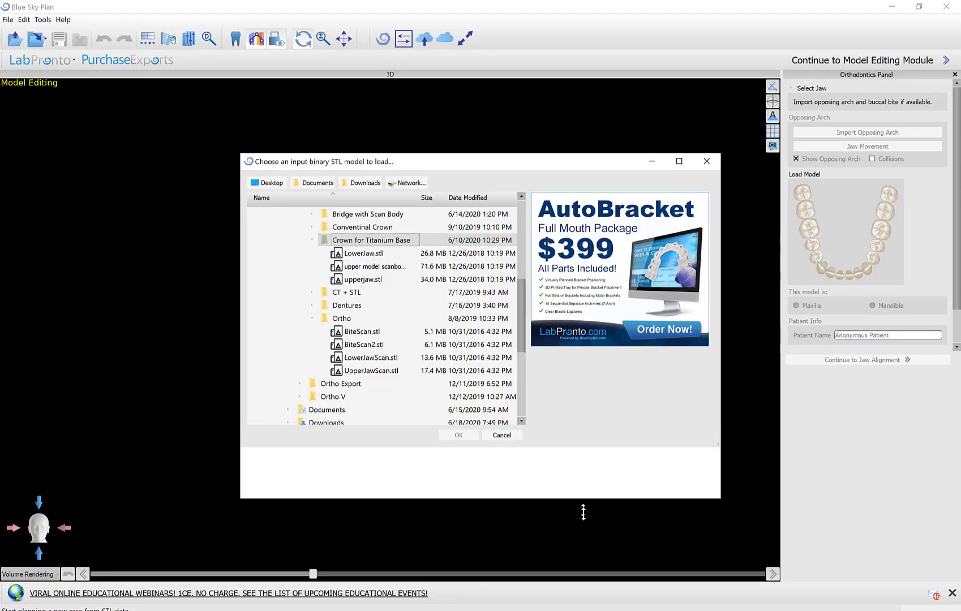
left_click_drag(582, 512, 580, 515)
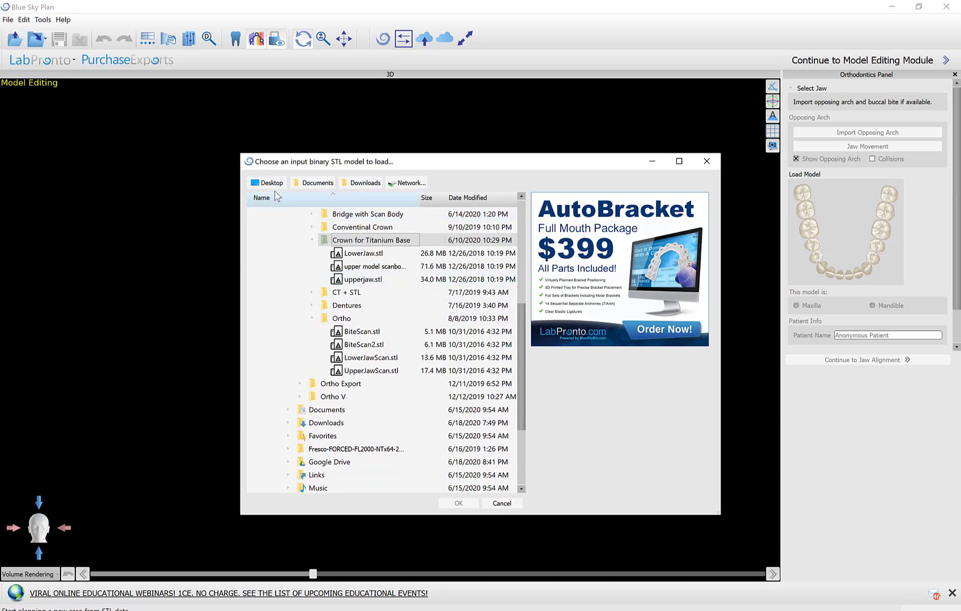
left_click(376, 359)
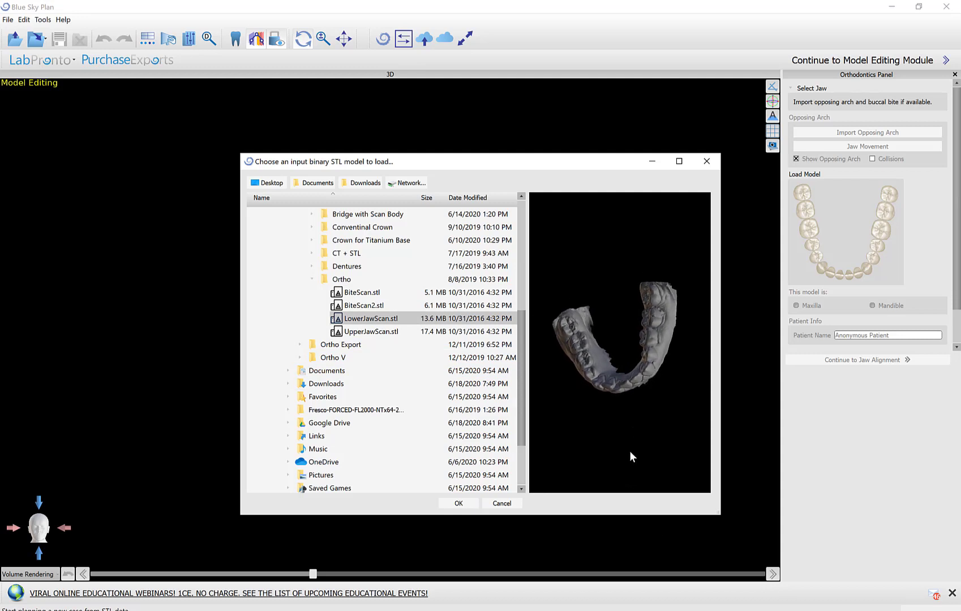
left_click(379, 319)
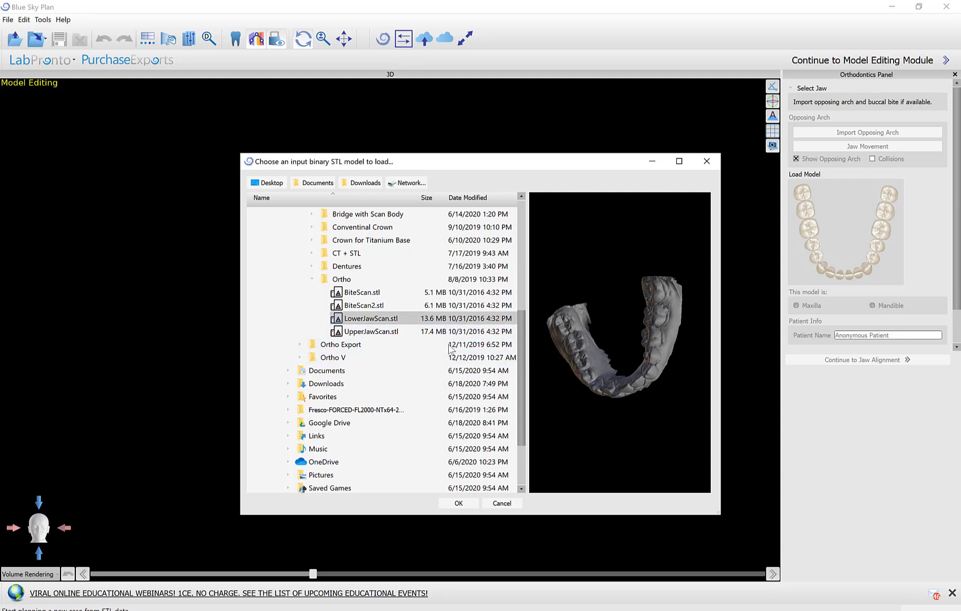
left_click(458, 504)
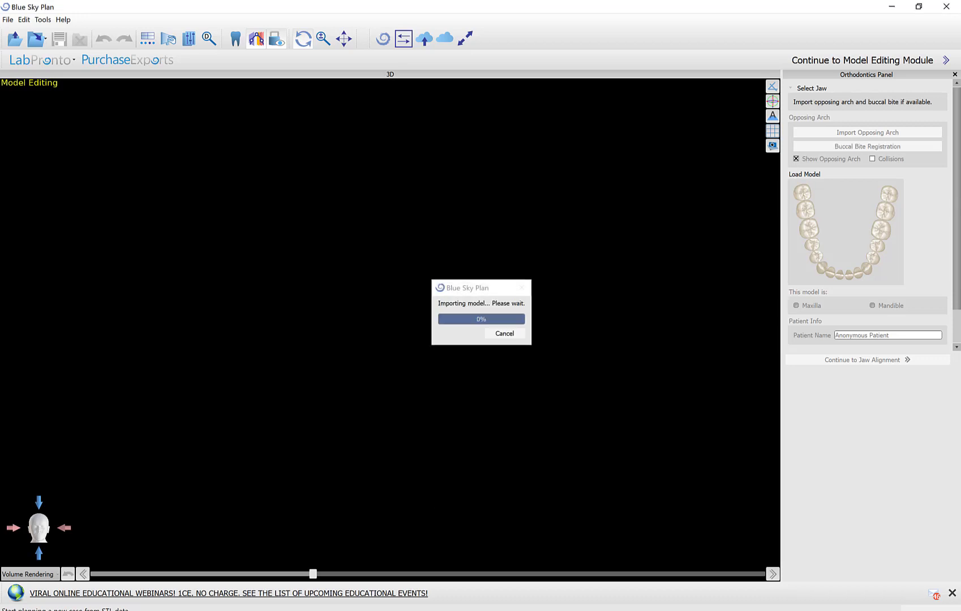
Set the imported model as the Mandible and name the patient 'Sky IBT'.
left_click(496, 334)
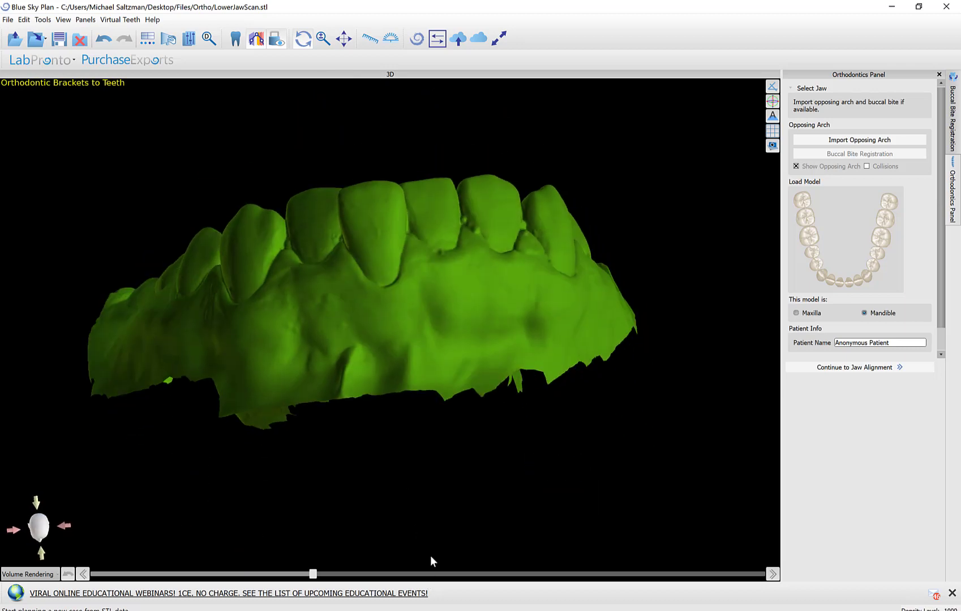
left_click_drag(909, 352, 831, 352)
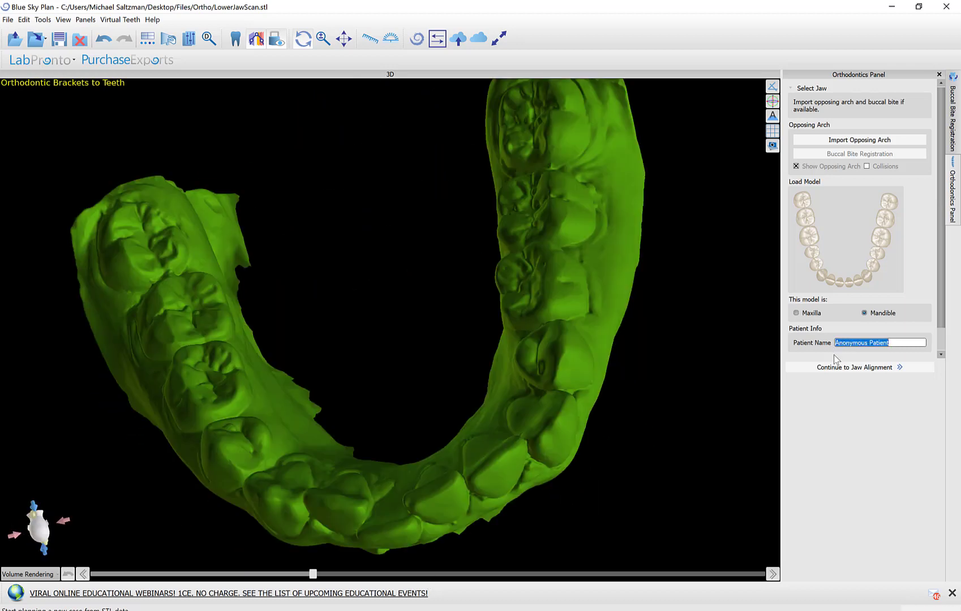
type("Sky IBT")
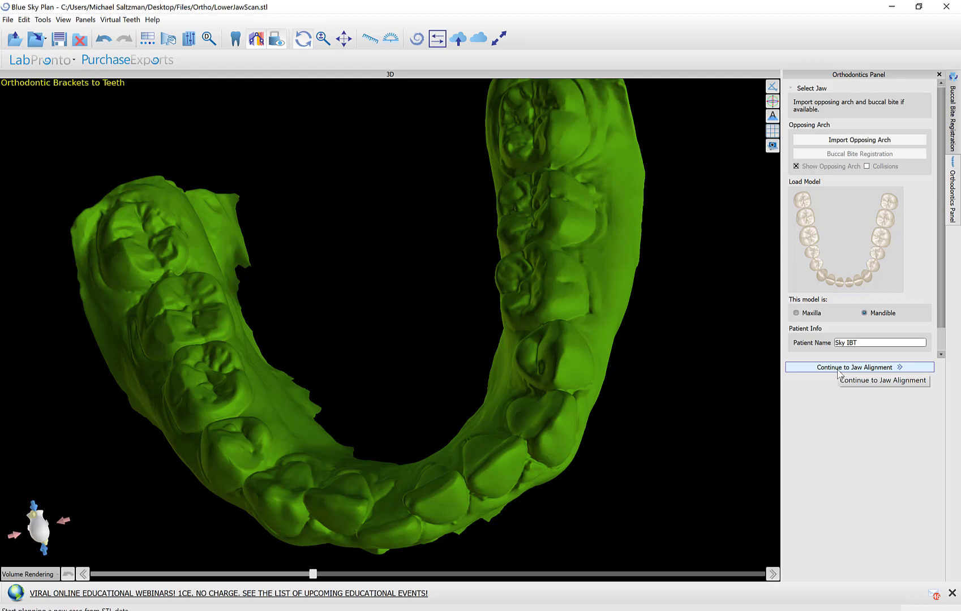
Continue to jaw alignment without loading an opposing jaw.
left_click_drag(412, 438, 424, 421)
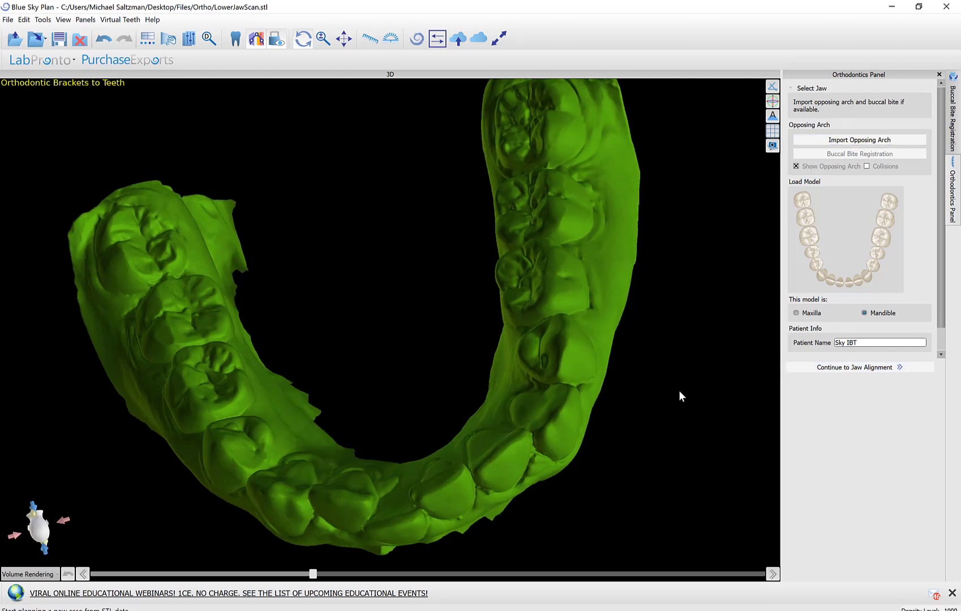
scroll(677, 393, "down", 2)
scroll(675, 394, "up", 2)
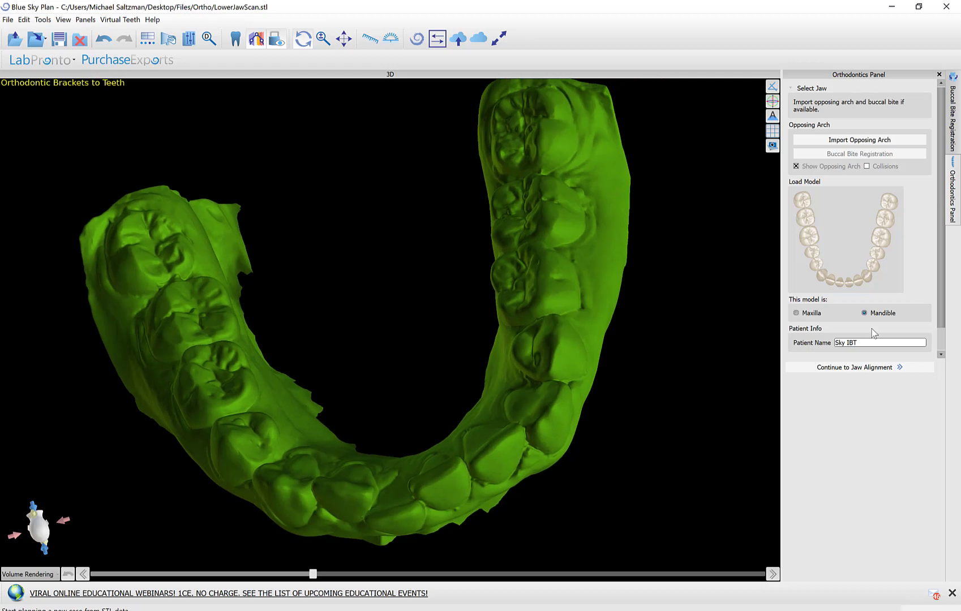
left_click(870, 373)
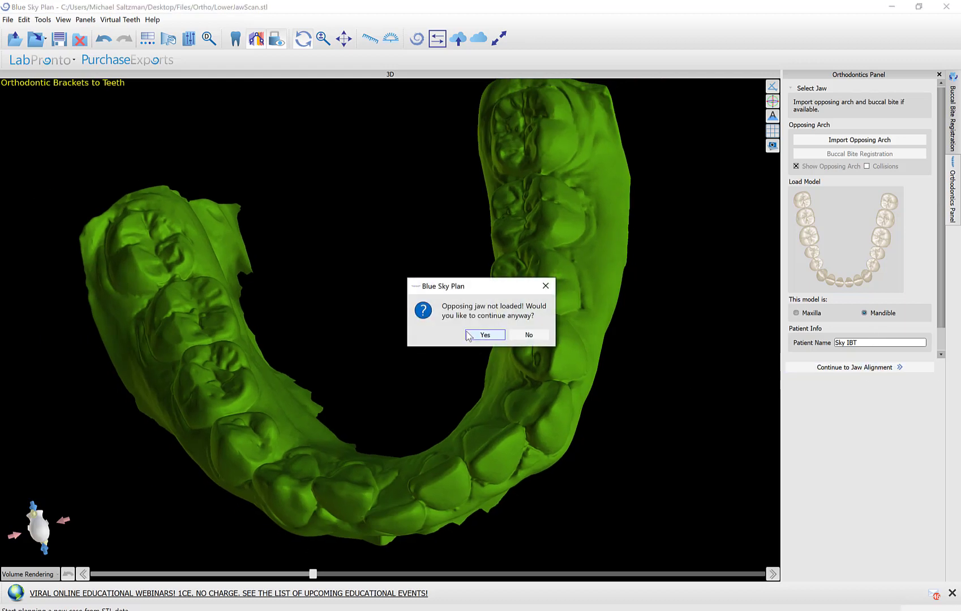
left_click(483, 335)
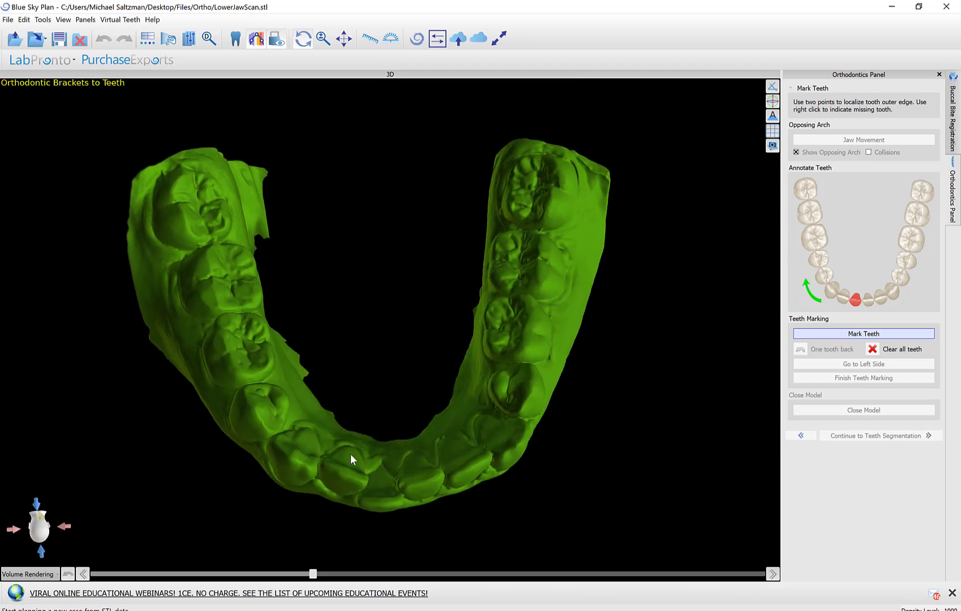
Mark two outer-edge points on each front incisor and the left-side teeth along the arch.
scroll(413, 472, "up", 2)
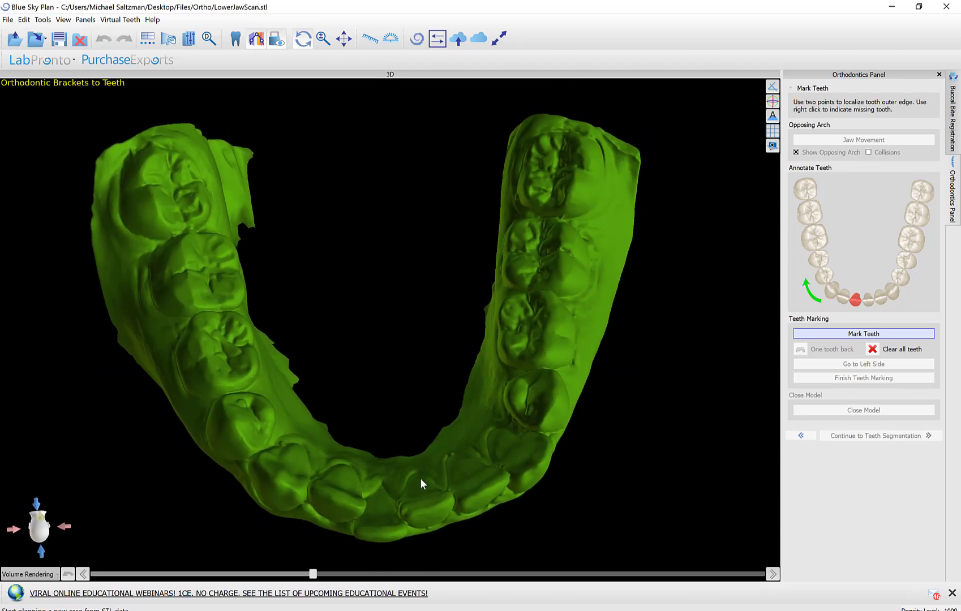
right_click_drag(420, 477, 342, 524)
left_click(368, 456)
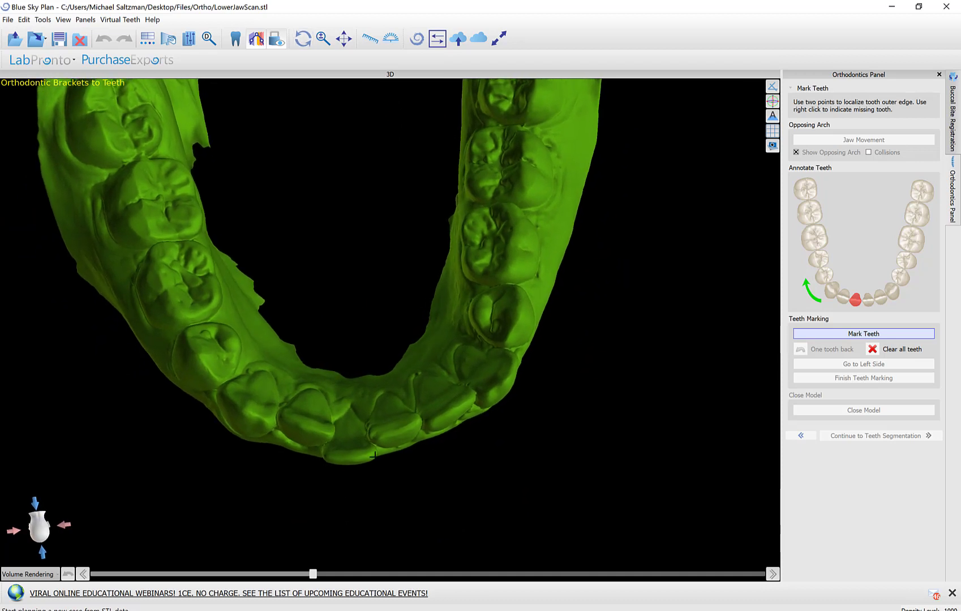
left_click(328, 457)
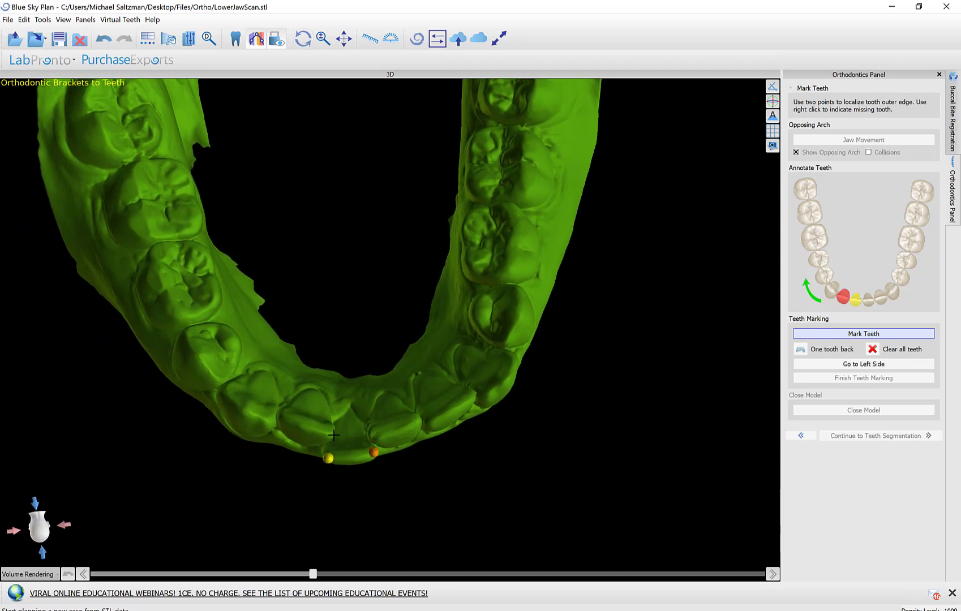
left_click(334, 432)
left_click(284, 414)
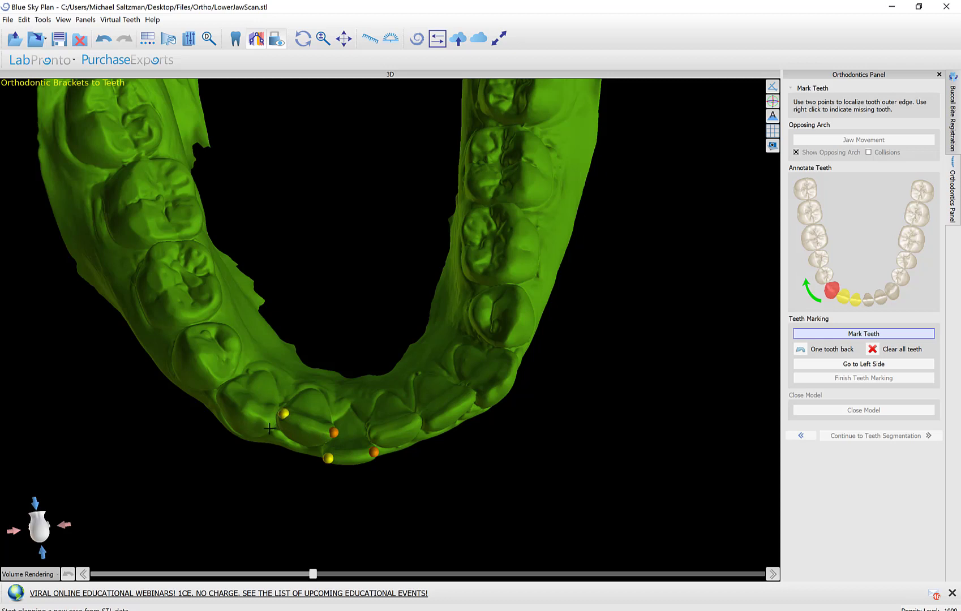
left_click(269, 427)
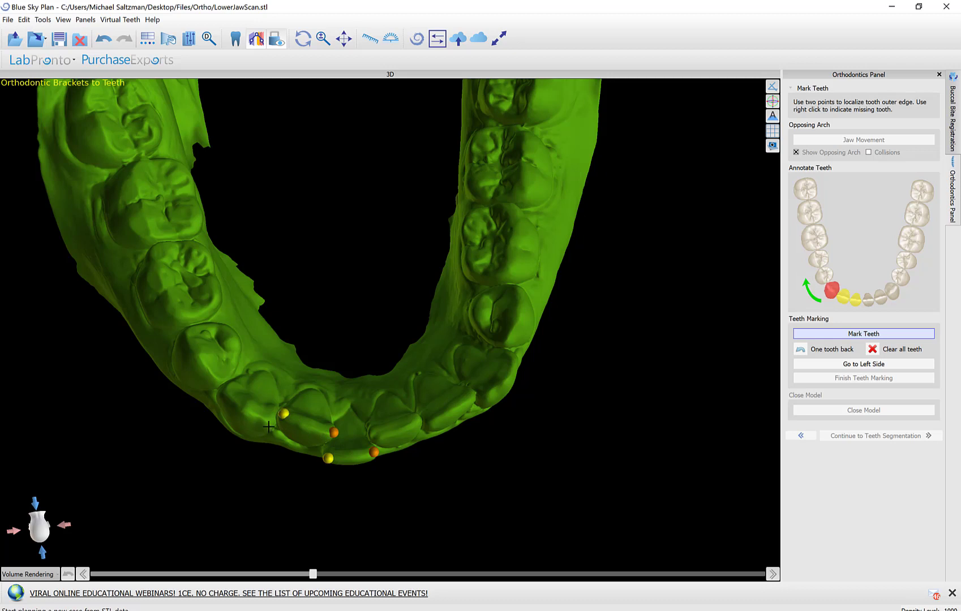
left_click(226, 394)
left_click(220, 379)
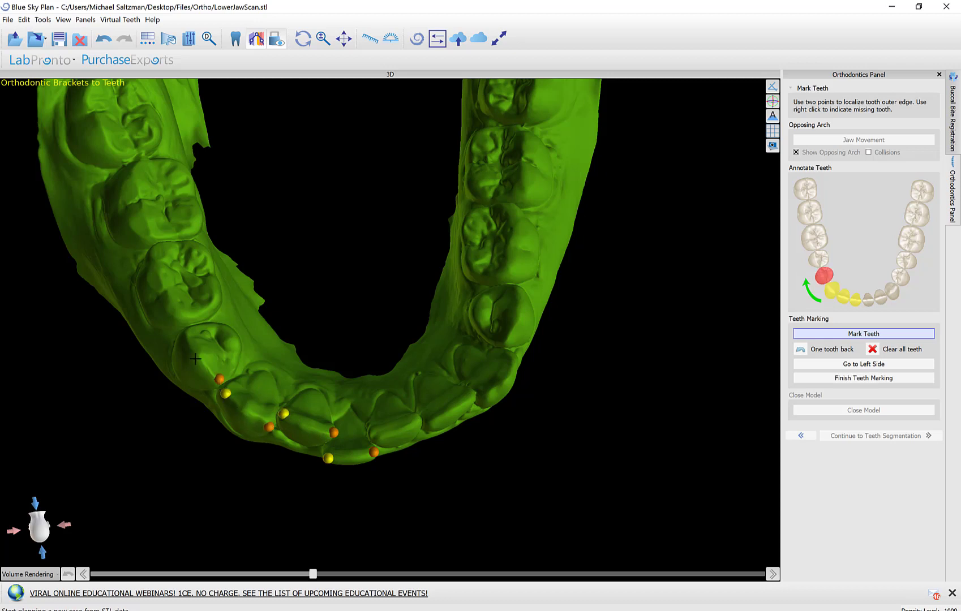
left_click(187, 333)
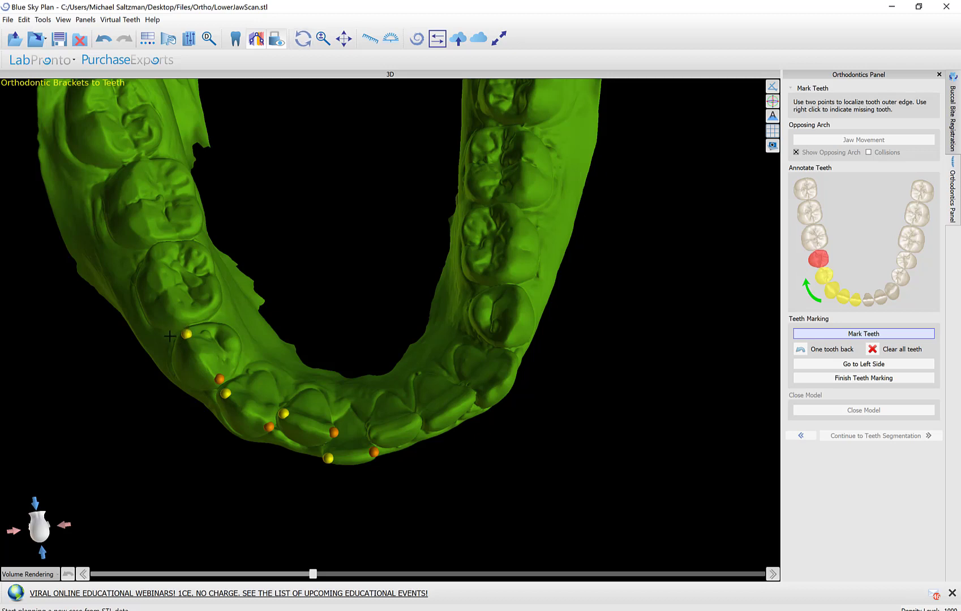
Flag the missing left tooth and mark edge points on the remaining left molars.
right_click(170, 337)
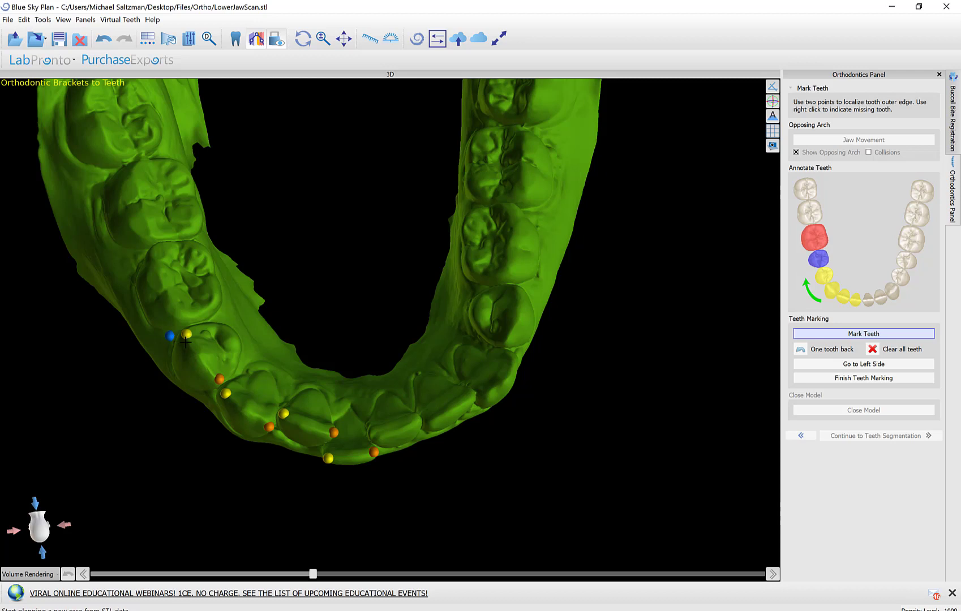
left_click(176, 318)
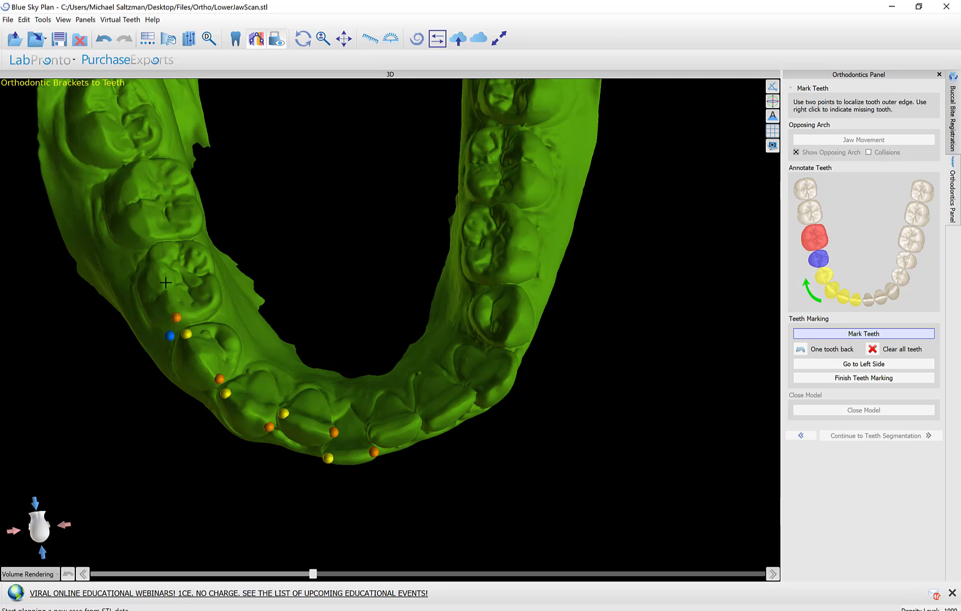
left_click(158, 250)
left_click(149, 234)
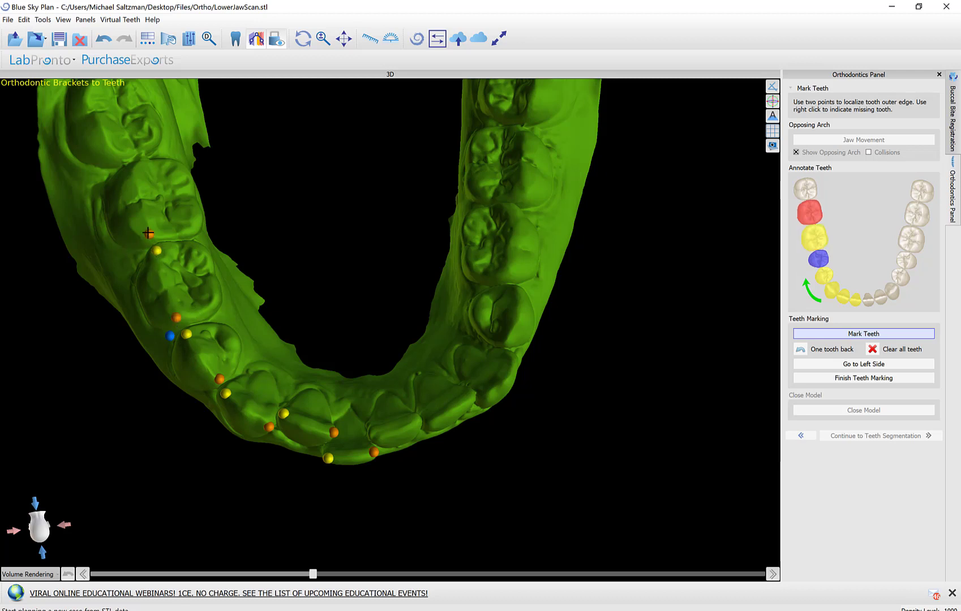
left_click(129, 168)
middle_click_drag(124, 181, 130, 274)
left_click(136, 275)
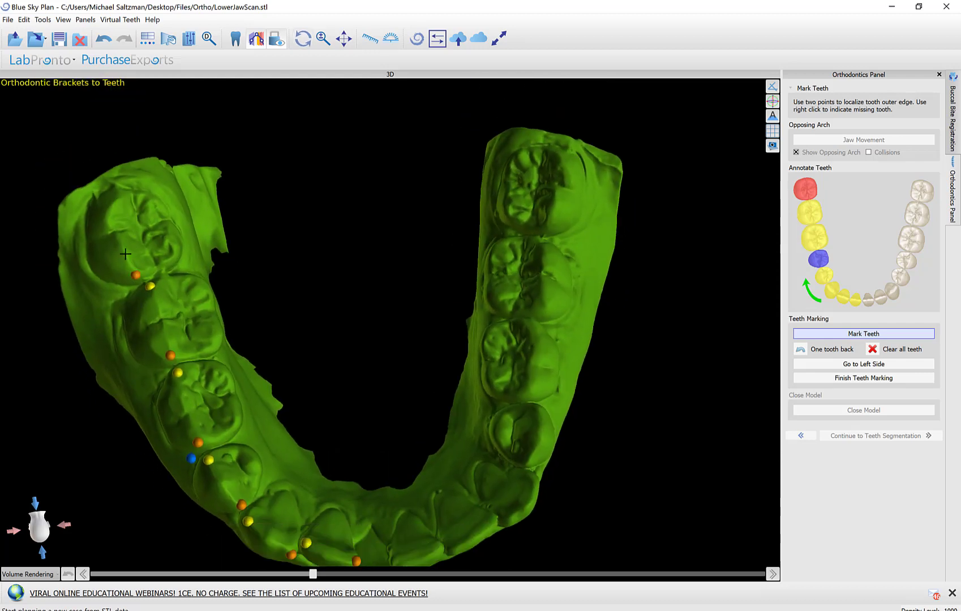
left_click(107, 210)
Mark two edge points on each right-side front tooth and premolar.
middle_click_drag(378, 485, 367, 458)
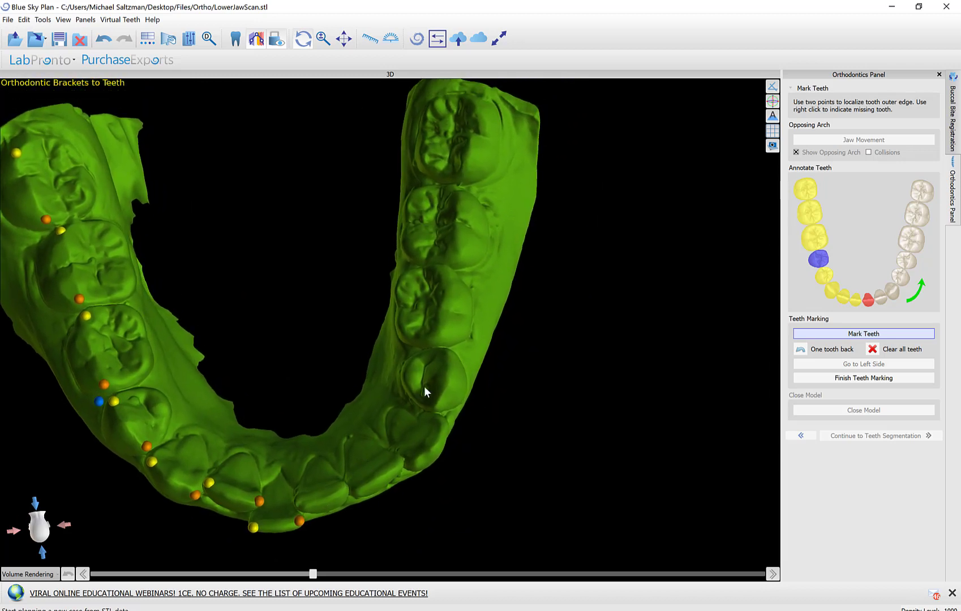
left_click(298, 503)
left_click(344, 487)
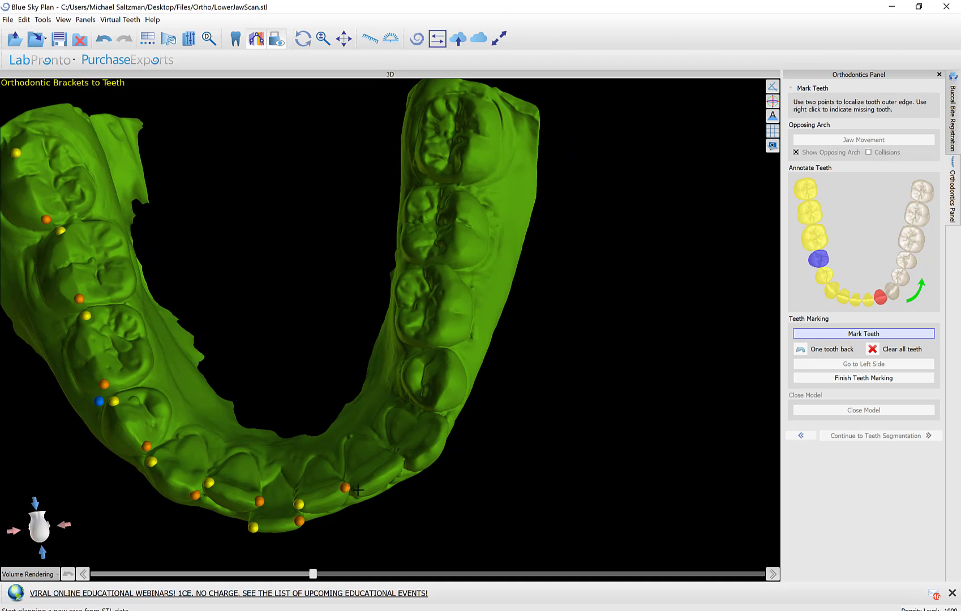
left_click(357, 490)
left_click(400, 462)
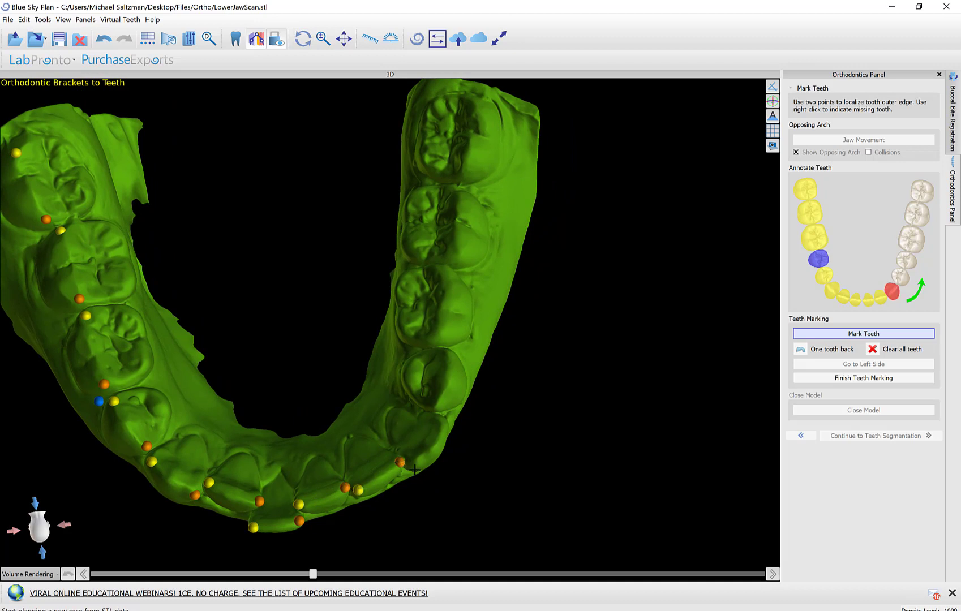
left_click(415, 471)
left_click(443, 424)
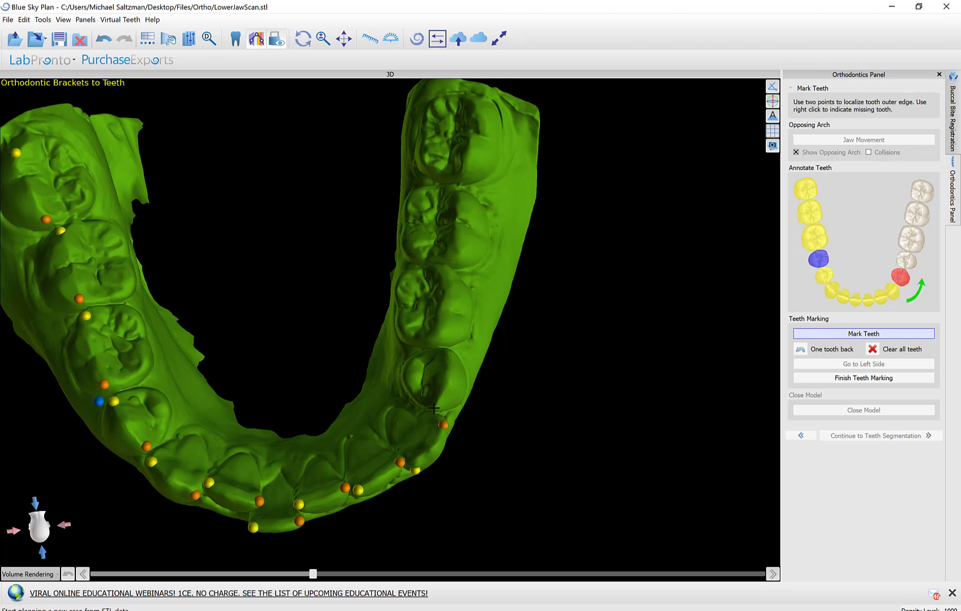
left_click(433, 408)
left_click(447, 354)
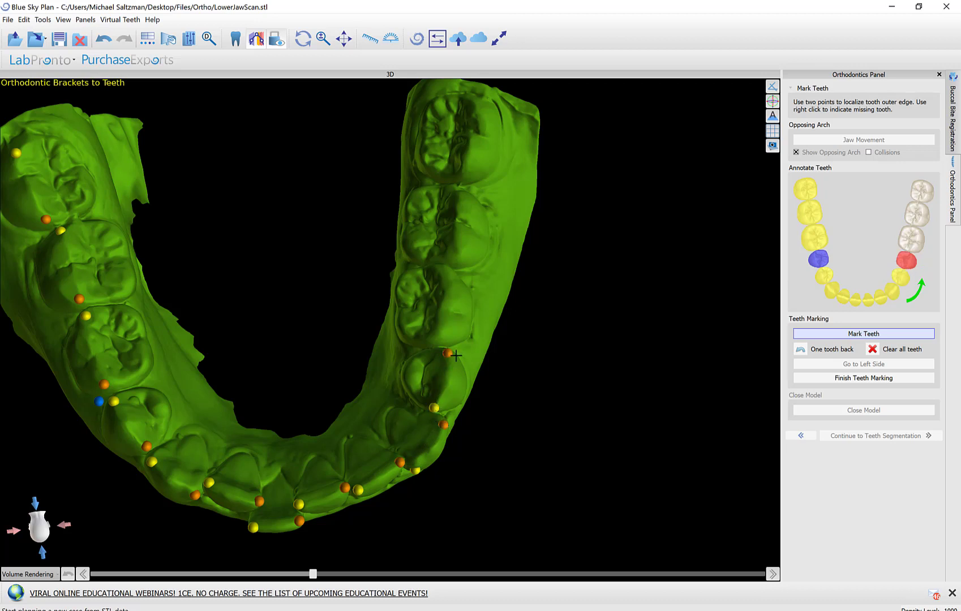
Flag the right-side gap as missing, mark the right molars, and finish teeth marking.
right_click(460, 350)
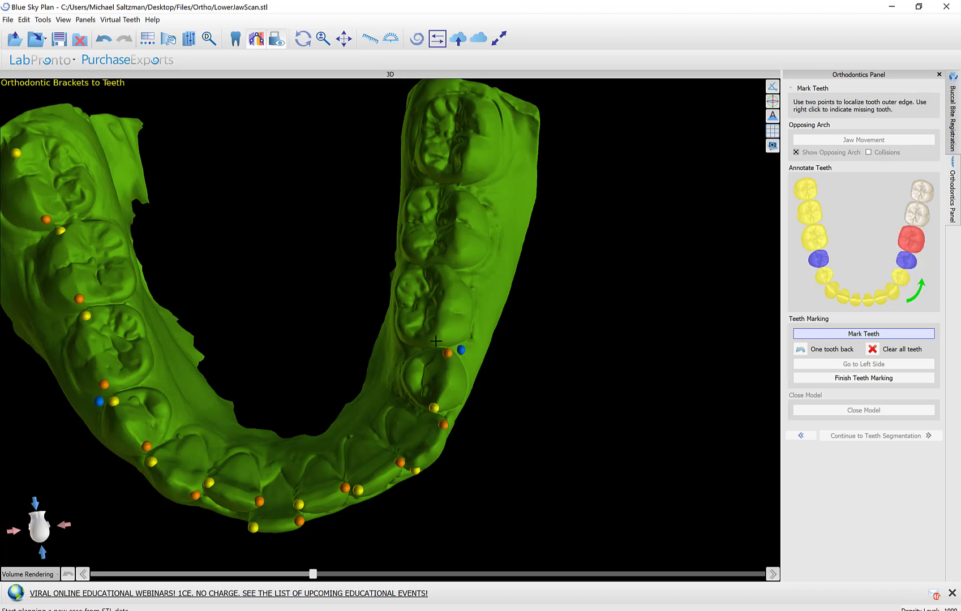
left_click(436, 341)
left_click(444, 273)
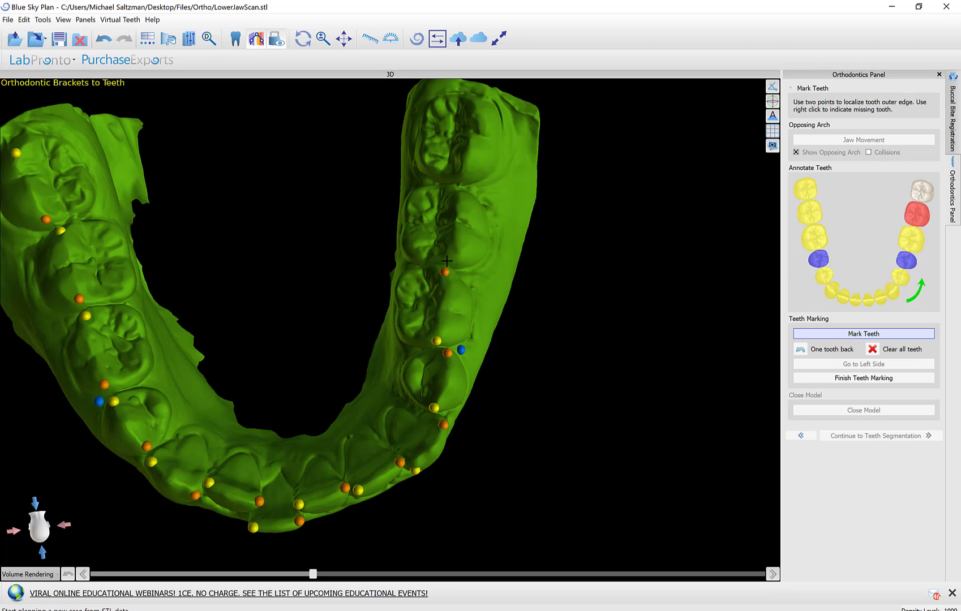
left_click(456, 256)
left_click(459, 196)
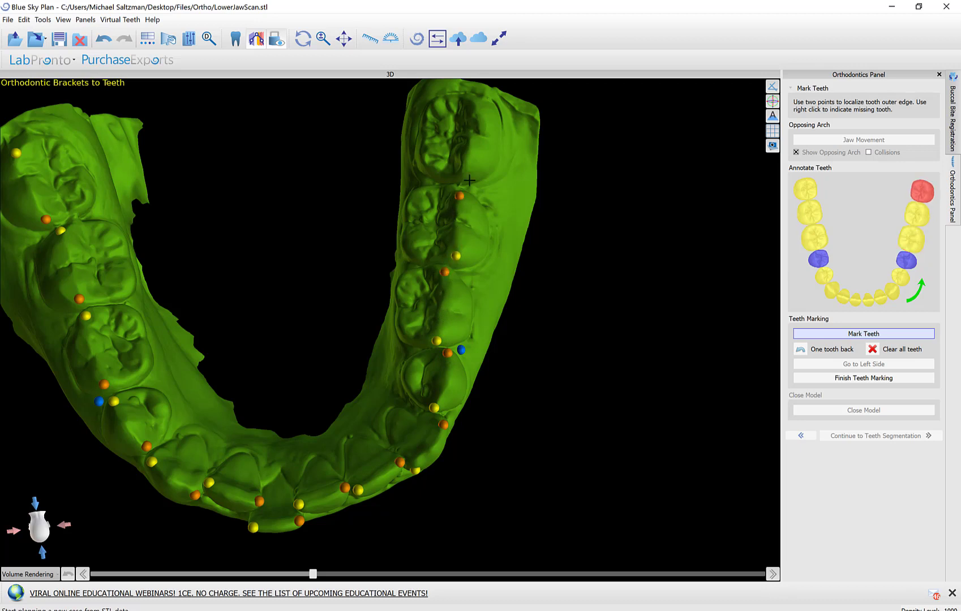
left_click(468, 163)
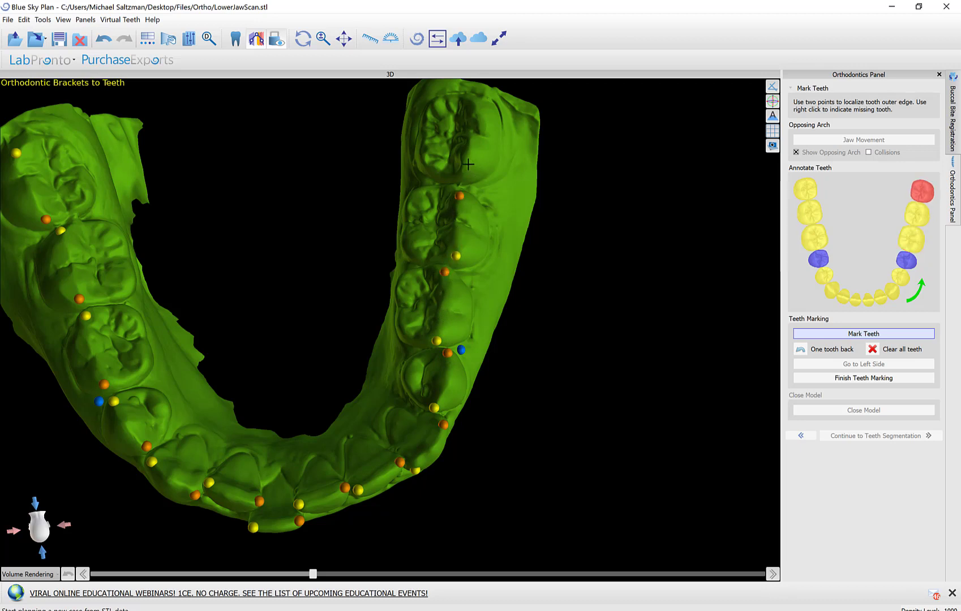
left_click(477, 98)
left_click(864, 382)
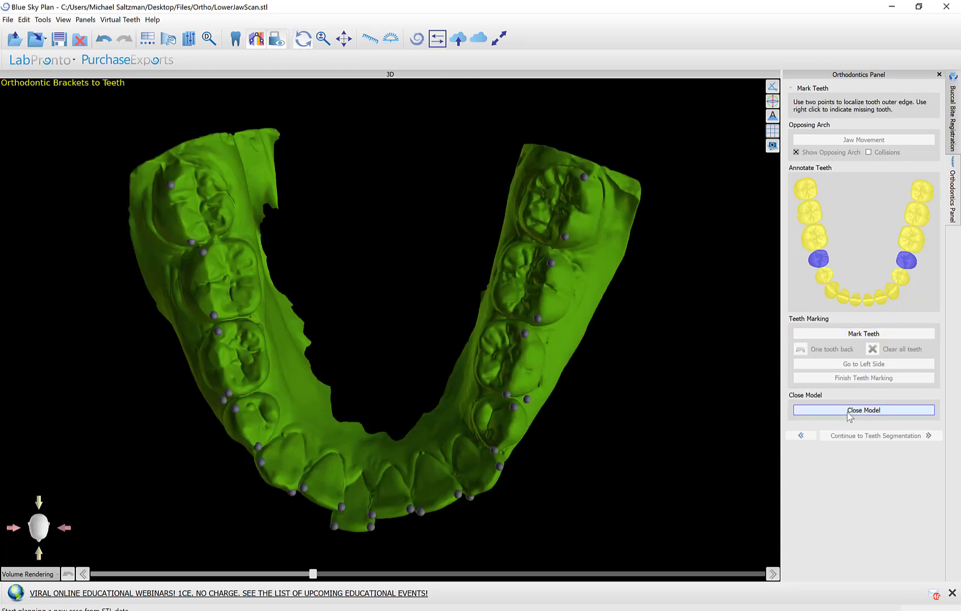
Close the jaw mesh, segment the teeth, and reshape the yellow tooth's margin beside the gap.
left_click(852, 414)
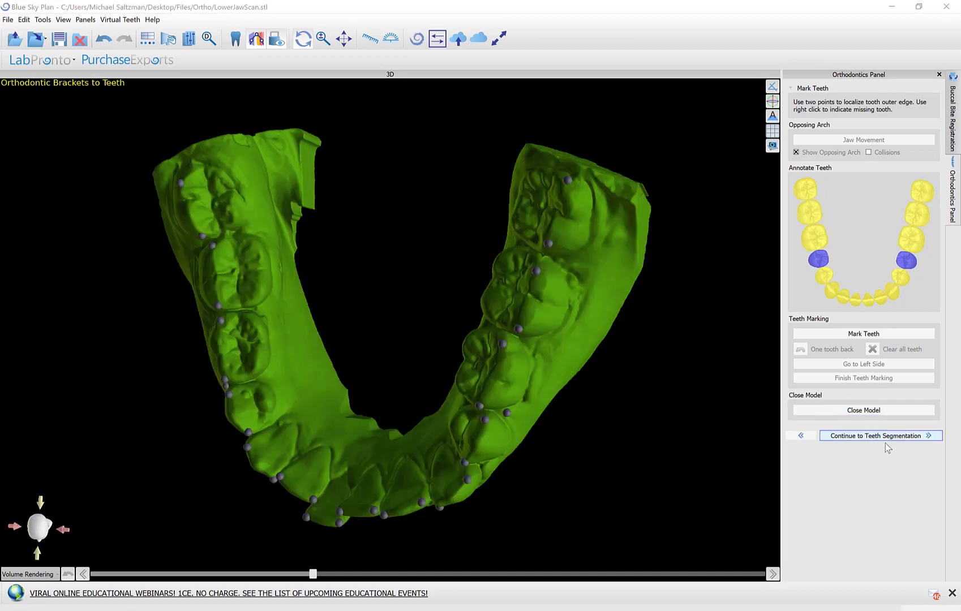
left_click(881, 440)
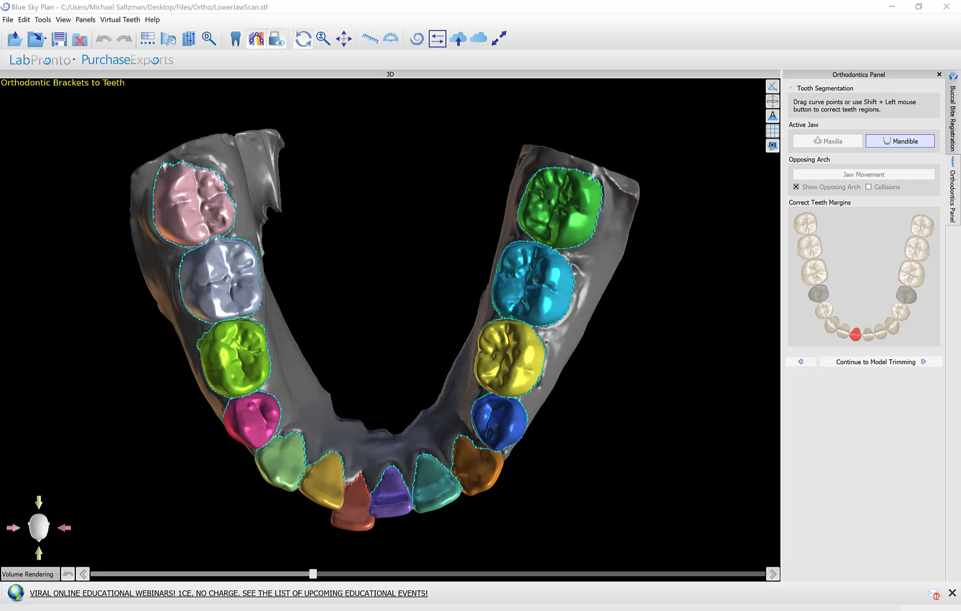
left_click_drag(135, 526, 133, 428)
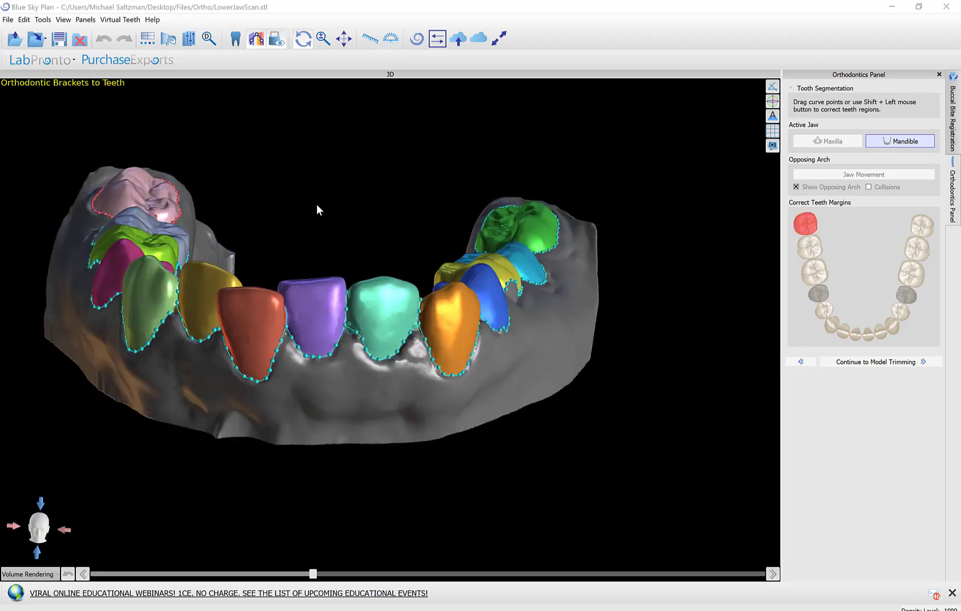
left_click_drag(317, 208, 253, 231)
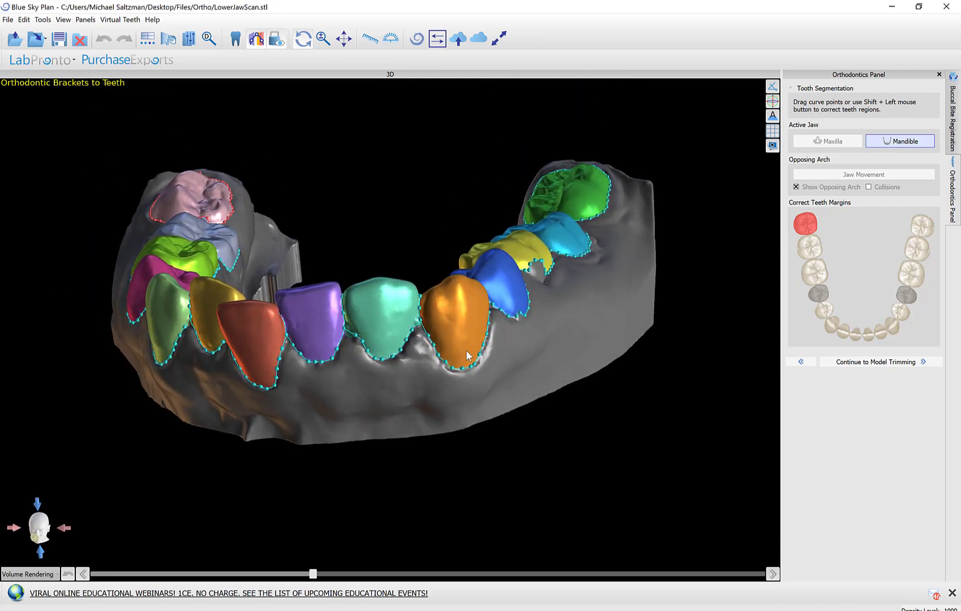
left_click_drag(465, 350, 418, 380)
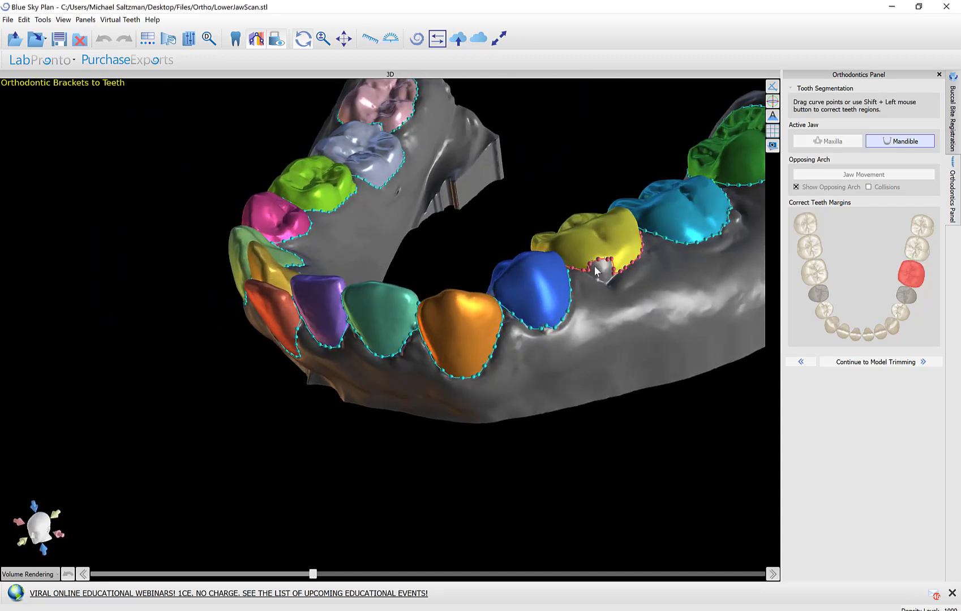
mouse_move(583, 268)
left_mouse_down()
mouse_move(600, 285)
mouse_move(618, 275)
left_mouse_up()
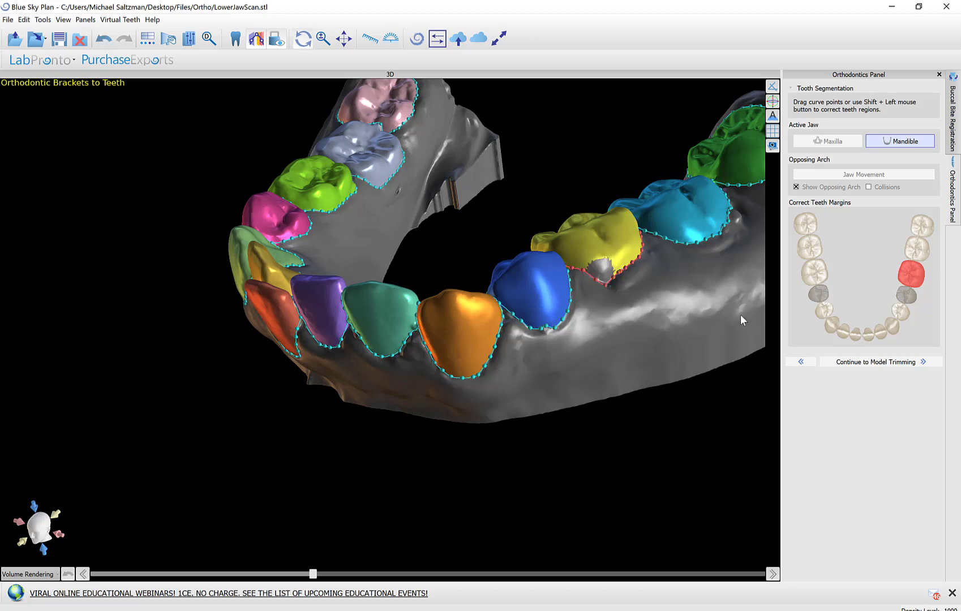
Trim the lower jaw model along its trimming curve and move on to adding brackets.
left_click(849, 365)
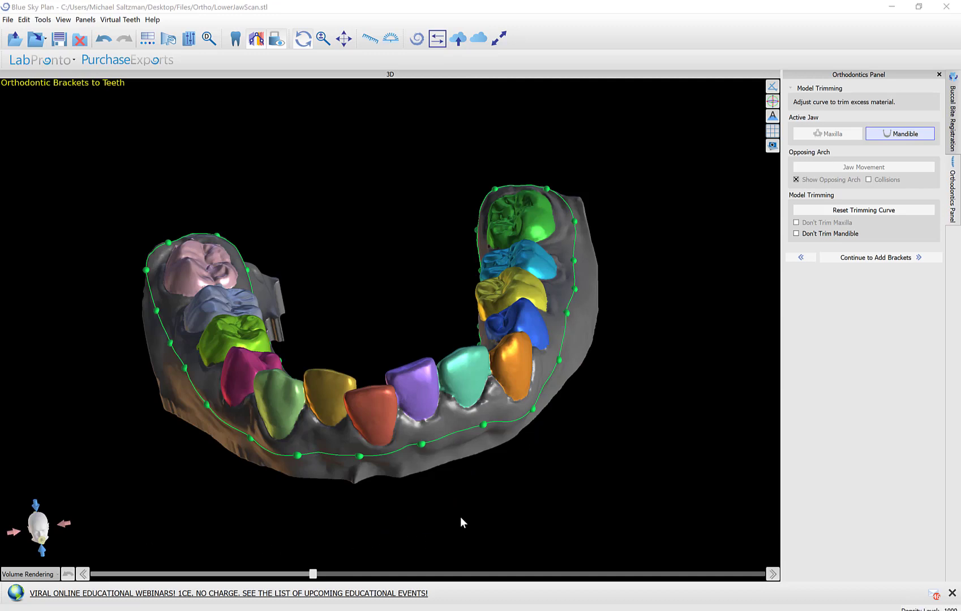
left_click_drag(466, 495, 365, 325)
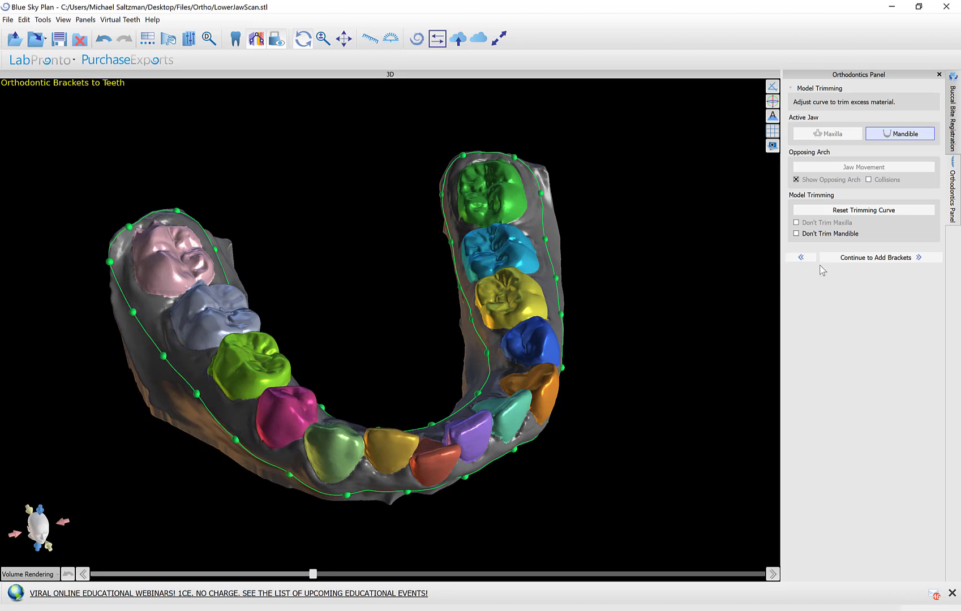
left_click(856, 262)
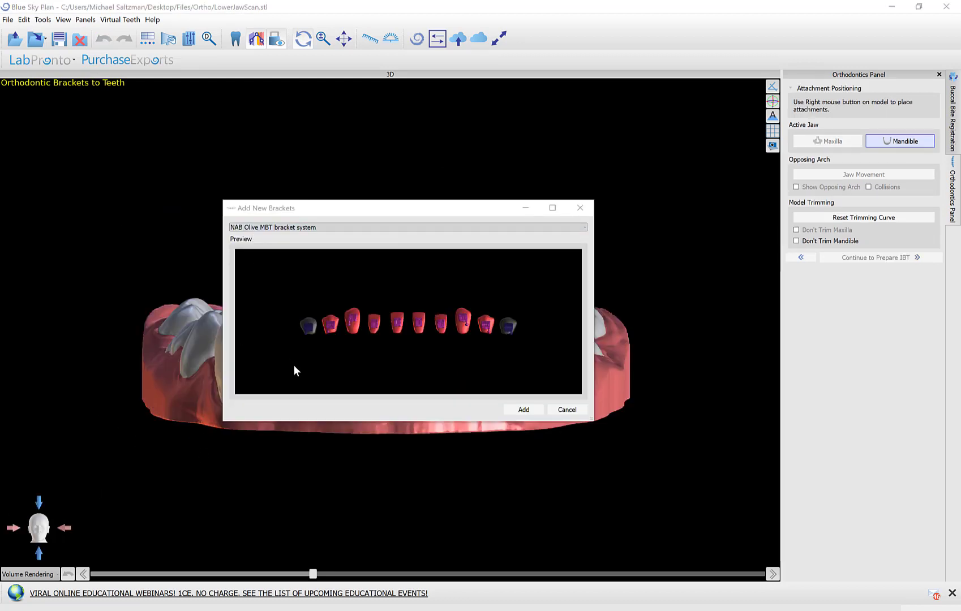
Keep the NAB Olive MBT bracket system selected and add its full bracket set to the lower teeth.
left_click(355, 227)
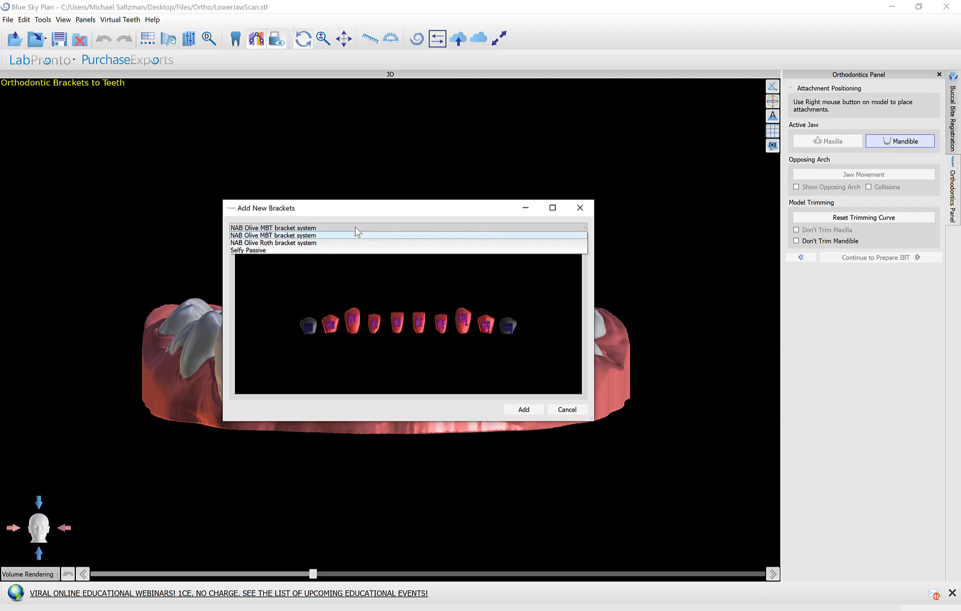
left_click(311, 235)
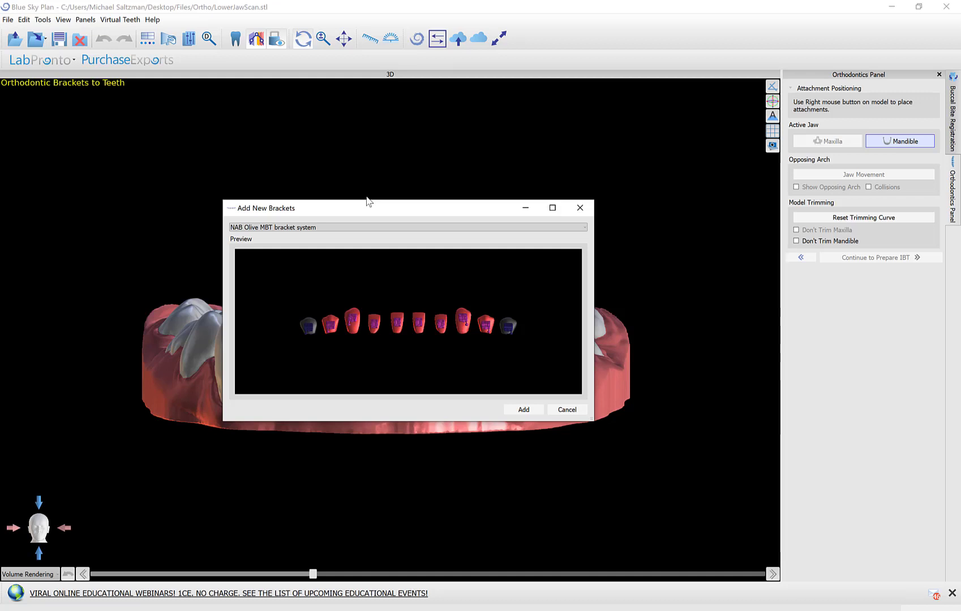
left_click(98, 81)
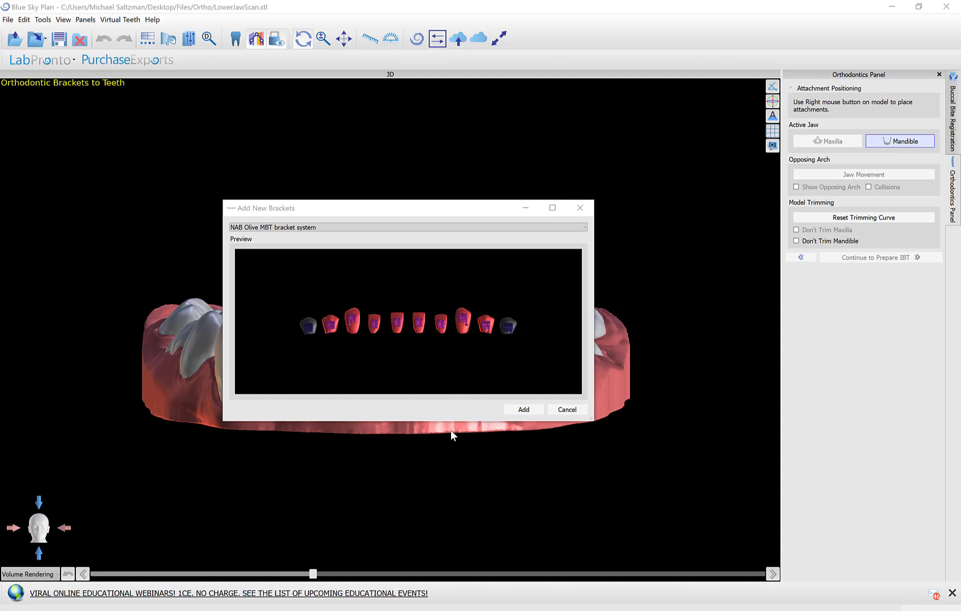
left_click(333, 322)
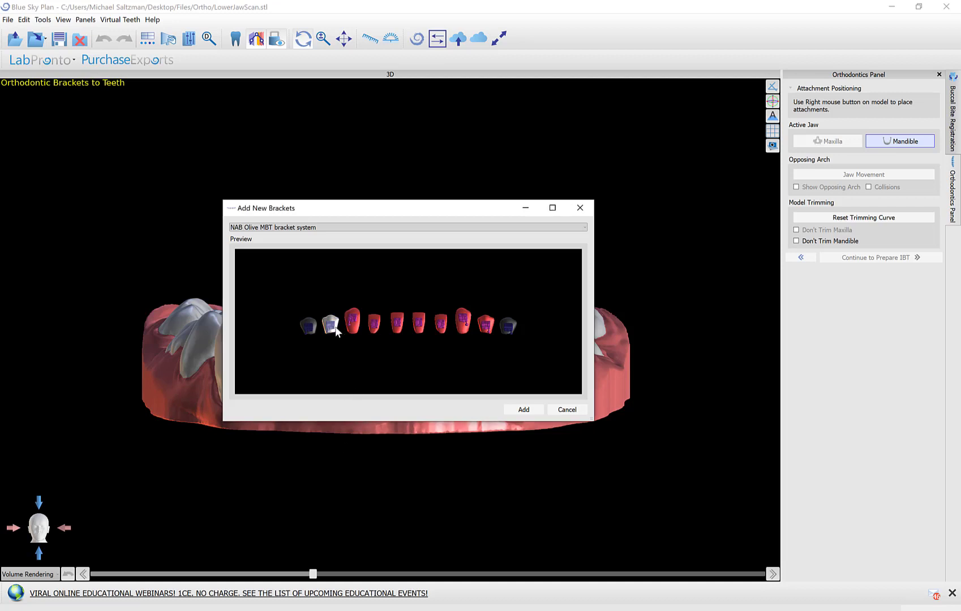
left_click(336, 328)
left_click(527, 410)
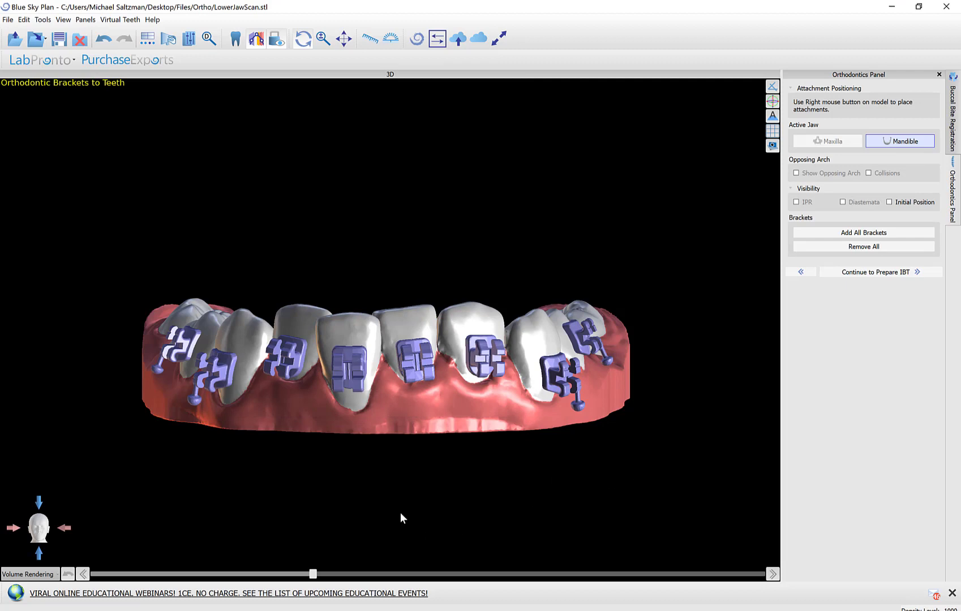
Drag one lower bracket up its tooth until its height reads 4.58 mm.
left_click(197, 403)
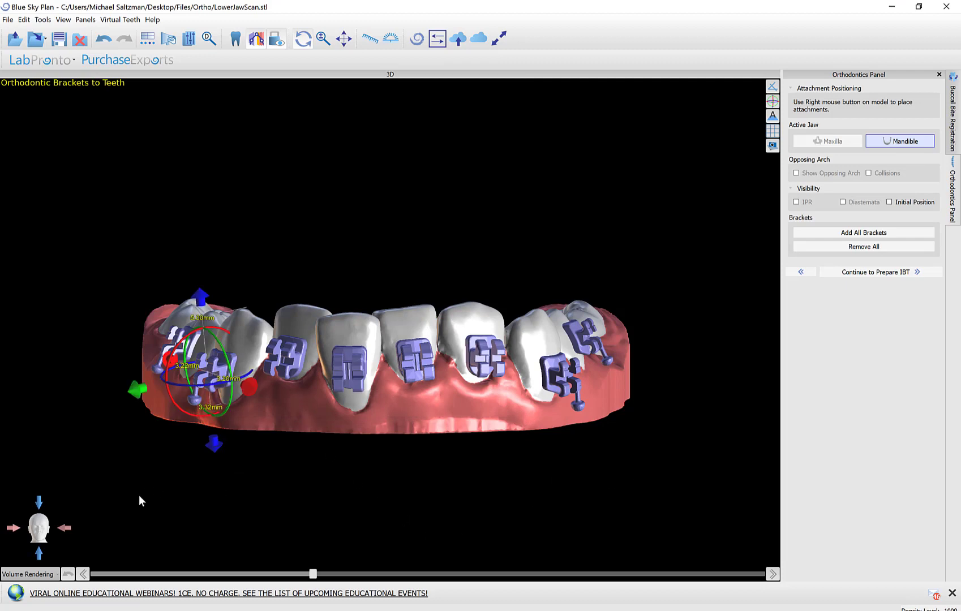
left_click_drag(141, 492, 415, 293)
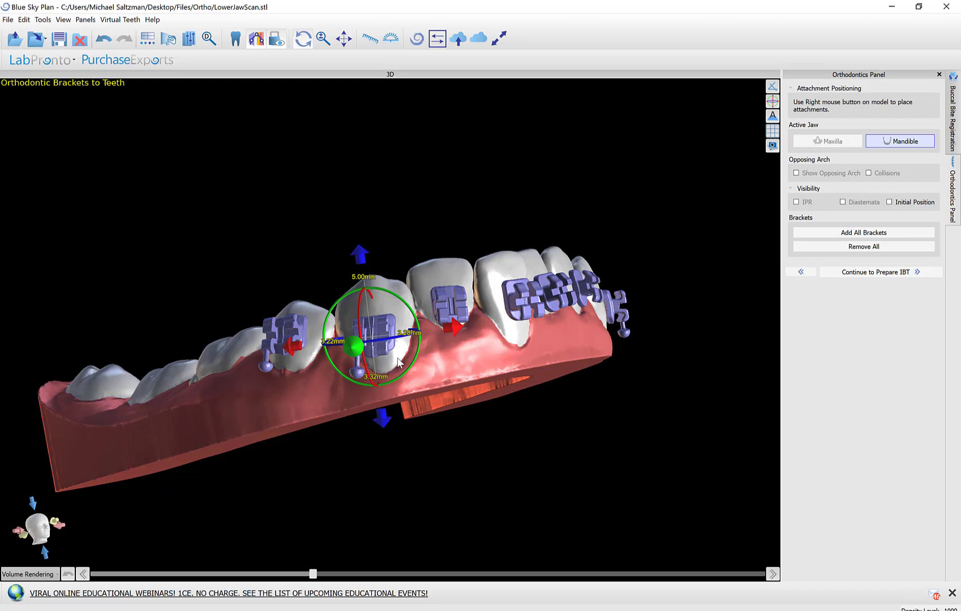
scroll(390, 365, "up", 3)
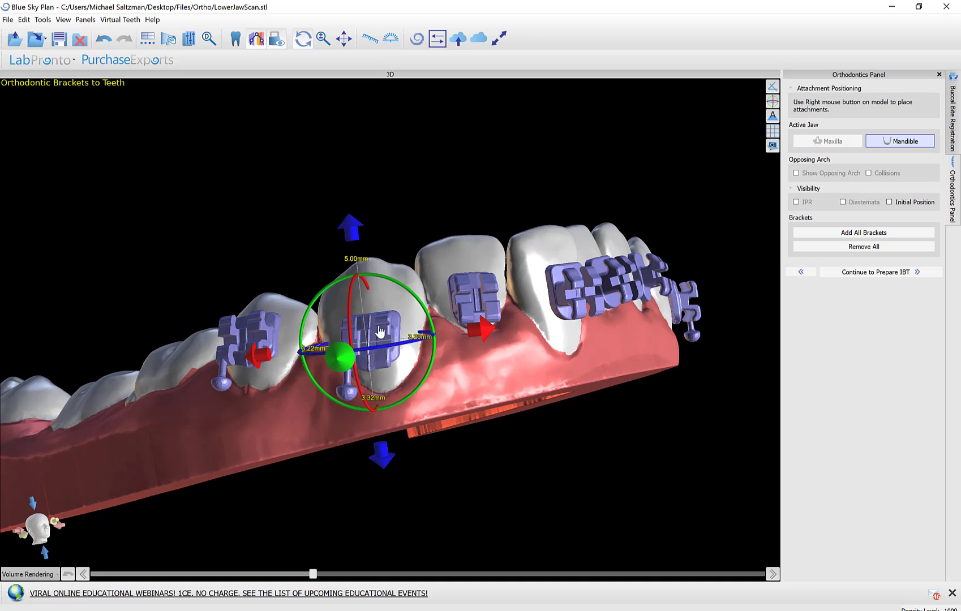
left_click(358, 233)
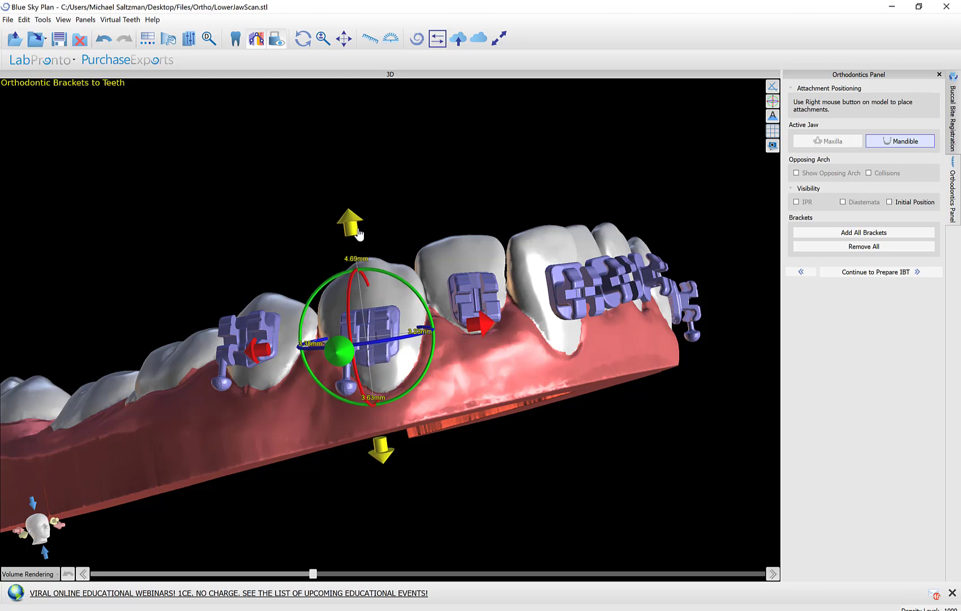
mouse_move(358, 233)
left_mouse_down()
mouse_move(364, 218)
mouse_move(363, 232)
left_mouse_up()
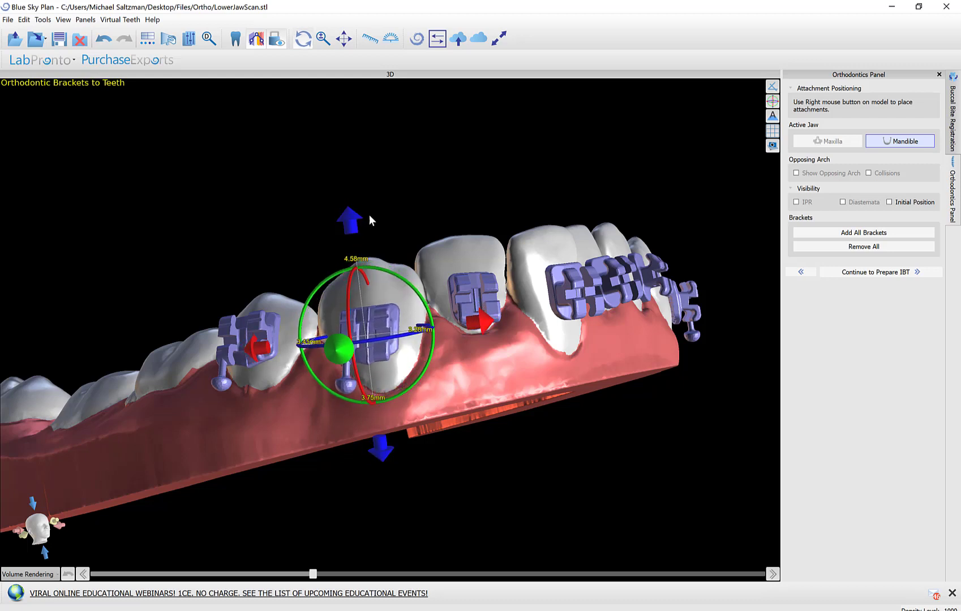
left_click(42, 20)
left_click(74, 82)
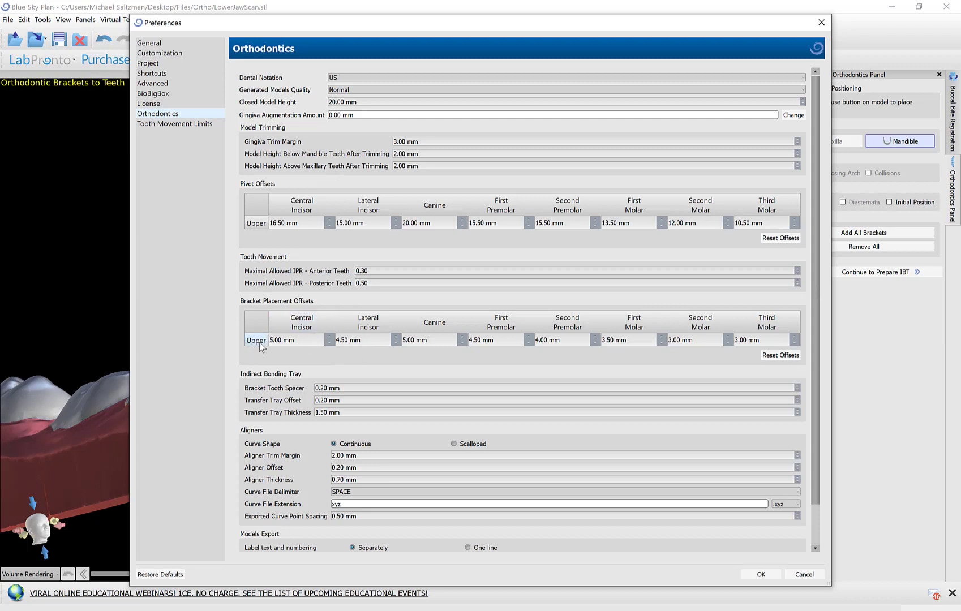
scroll(259, 343, "down", 2)
scroll(261, 330, "up", 2)
scroll(254, 342, "down", 2)
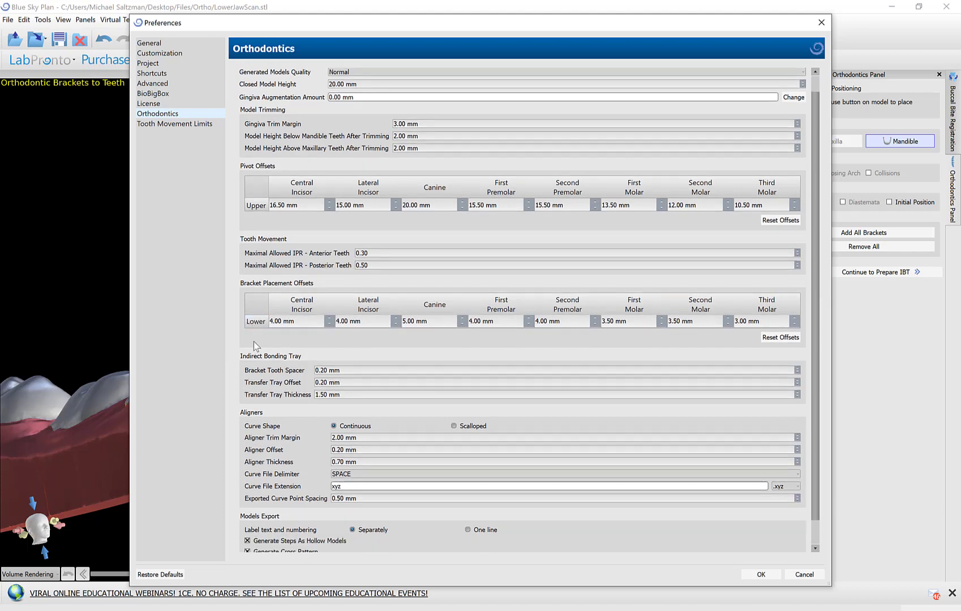
left_click(808, 578)
Move the back lower bracket up its tooth and Snap to Tooth to seat it flush.
left_click_drag(515, 393, 234, 434)
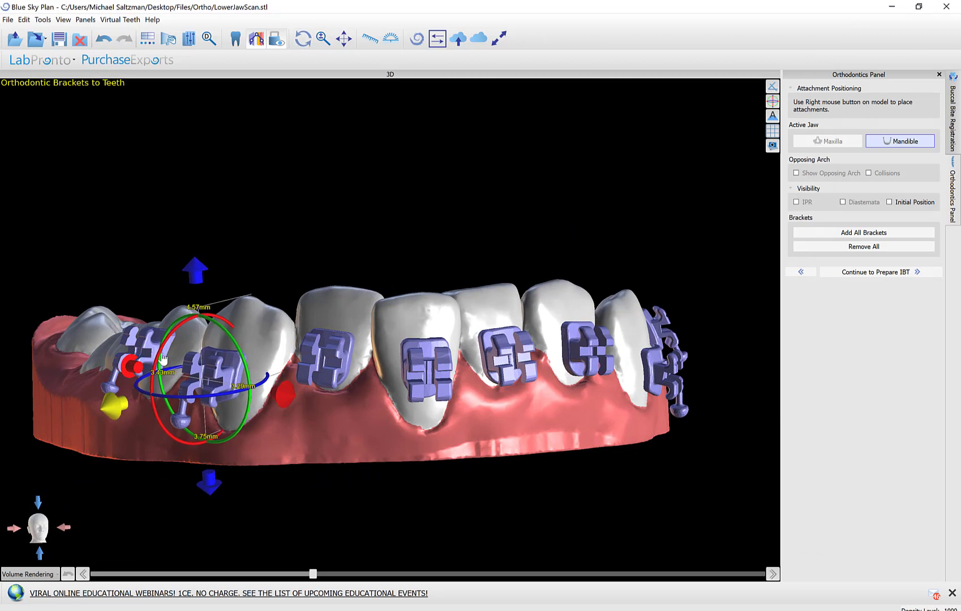
left_click_drag(209, 356, 202, 313)
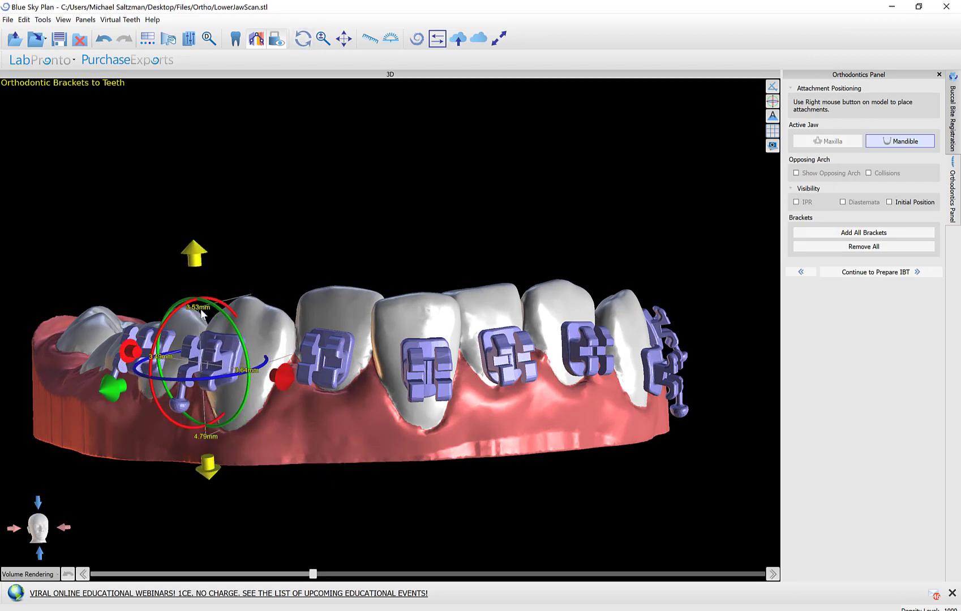
right_click(225, 345)
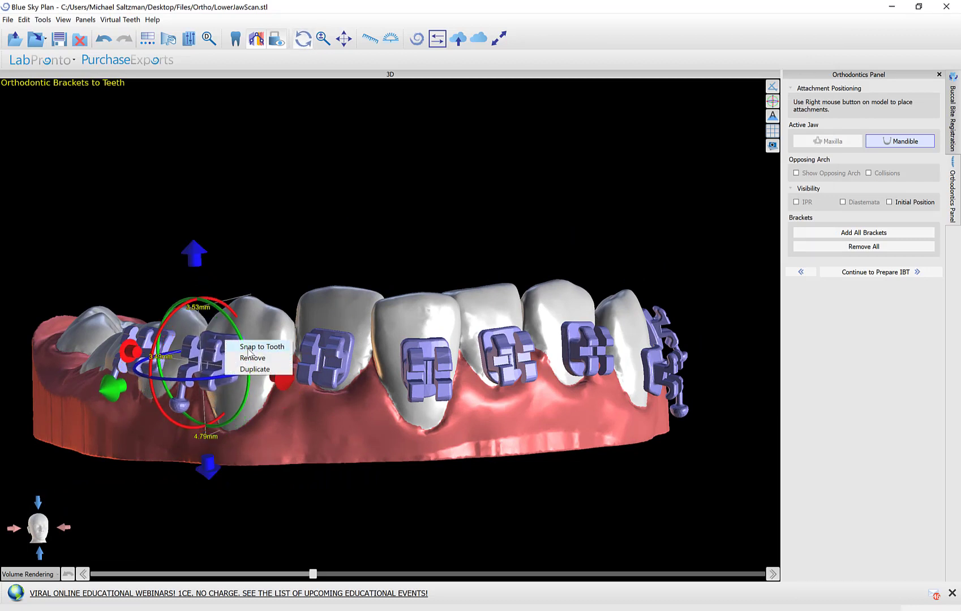
left_click(249, 353)
Rotate the jaw to check bracket placement from several angles, then select a lower bracket.
left_click(306, 516)
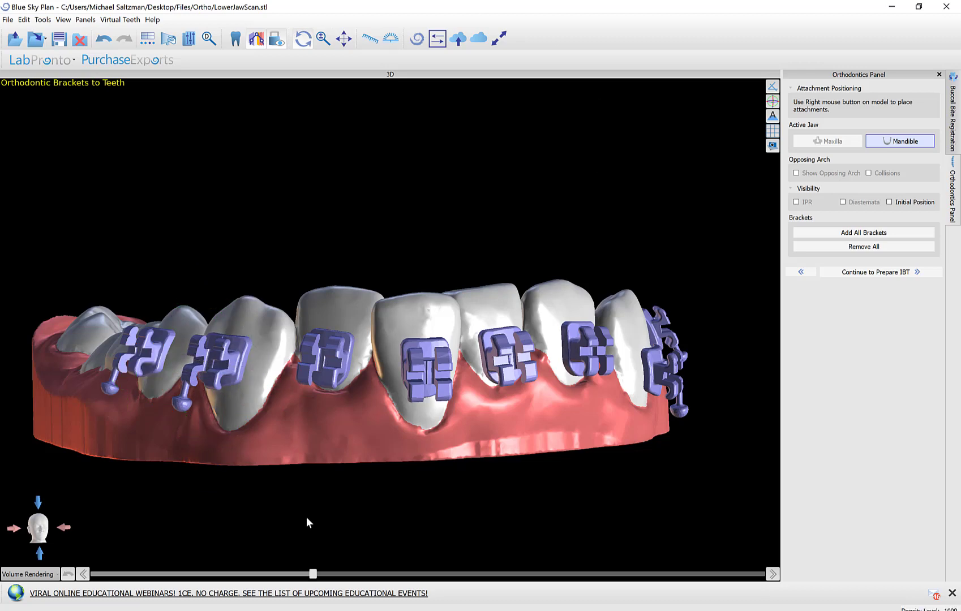
left_click_drag(306, 517, 288, 509)
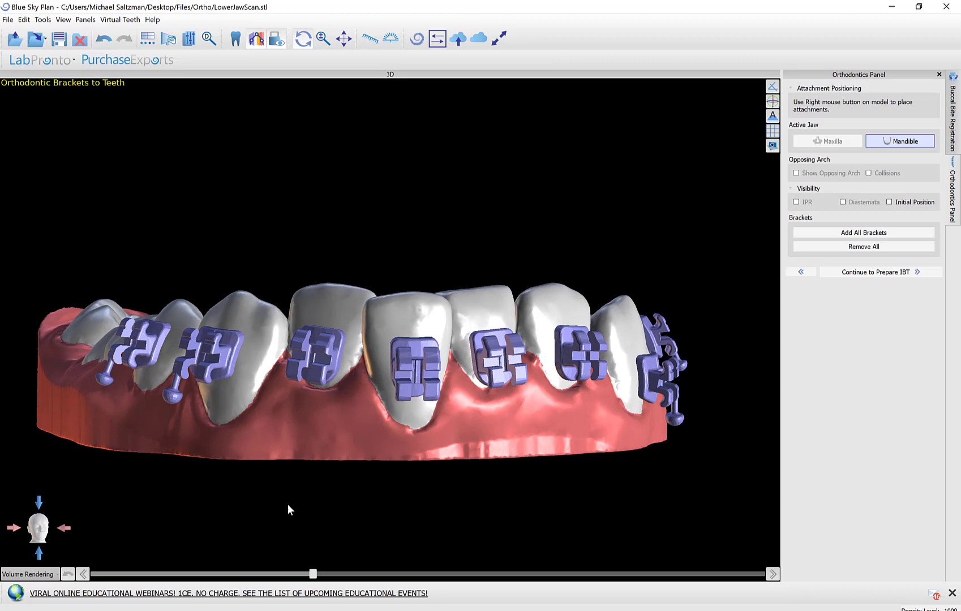
left_click_drag(303, 439, 310, 403)
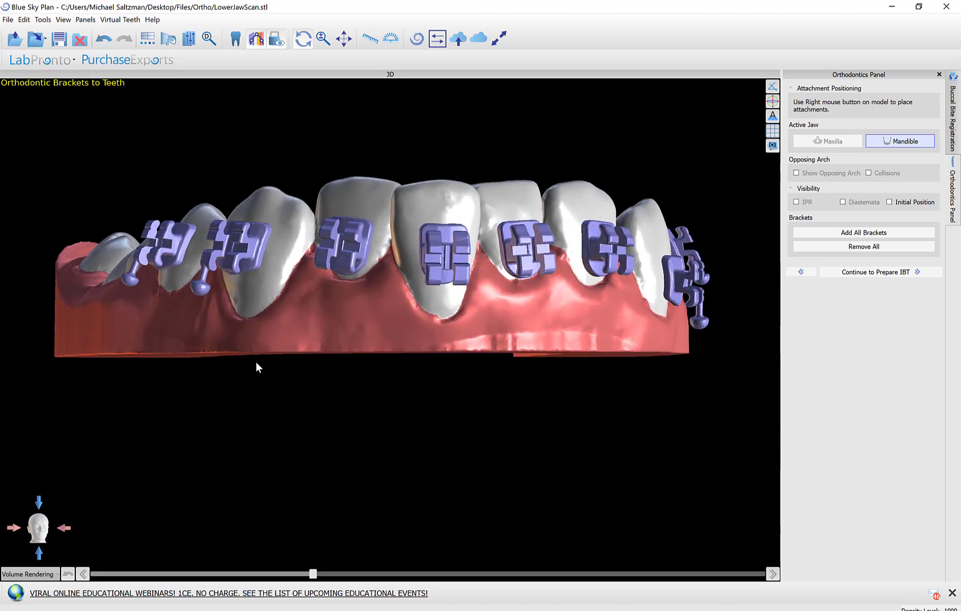
left_click_drag(255, 367, 421, 197)
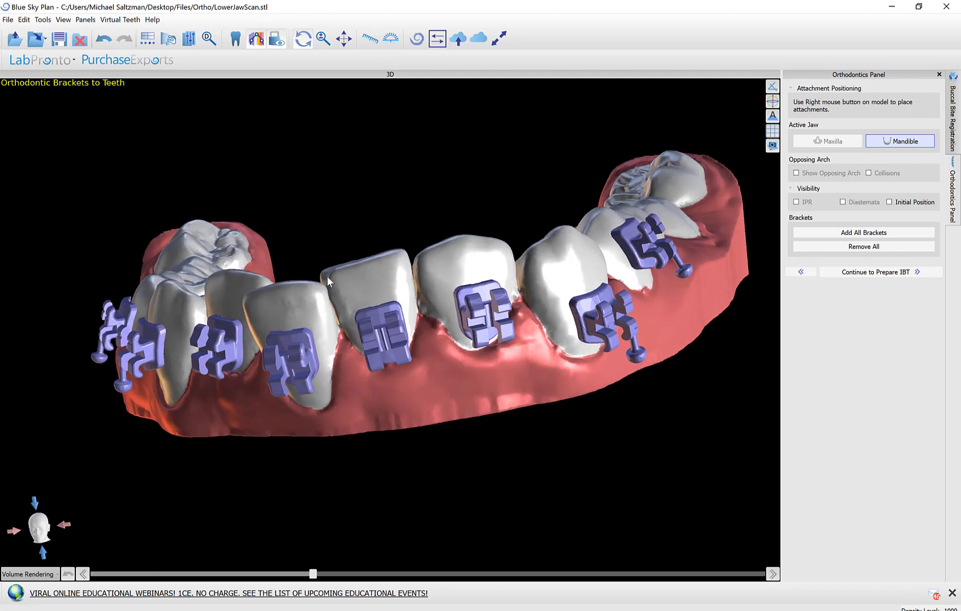
left_click(303, 352)
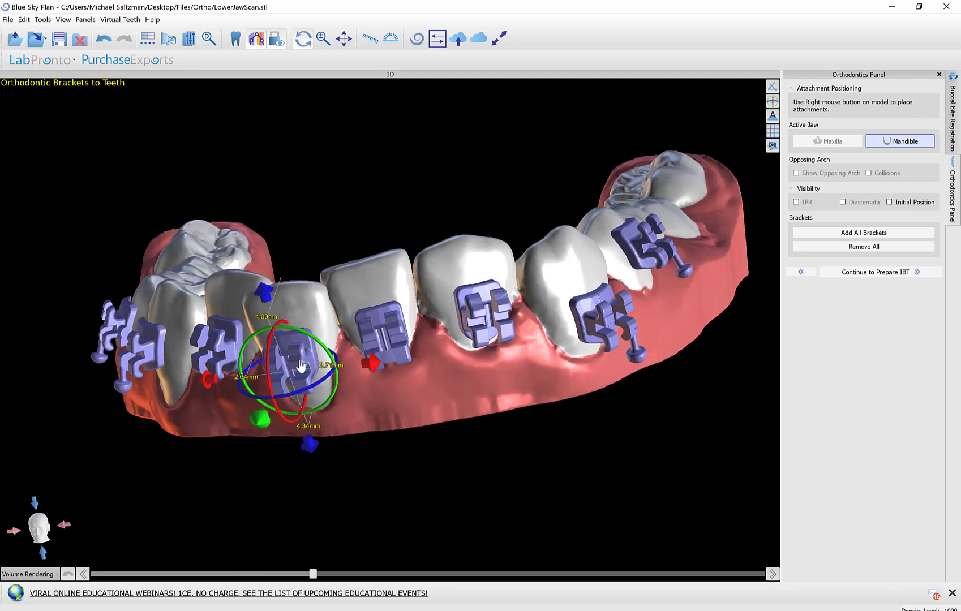
Move to the bonding tray step and draw a first tray curve along the gum line toward the front brackets.
left_click(876, 278)
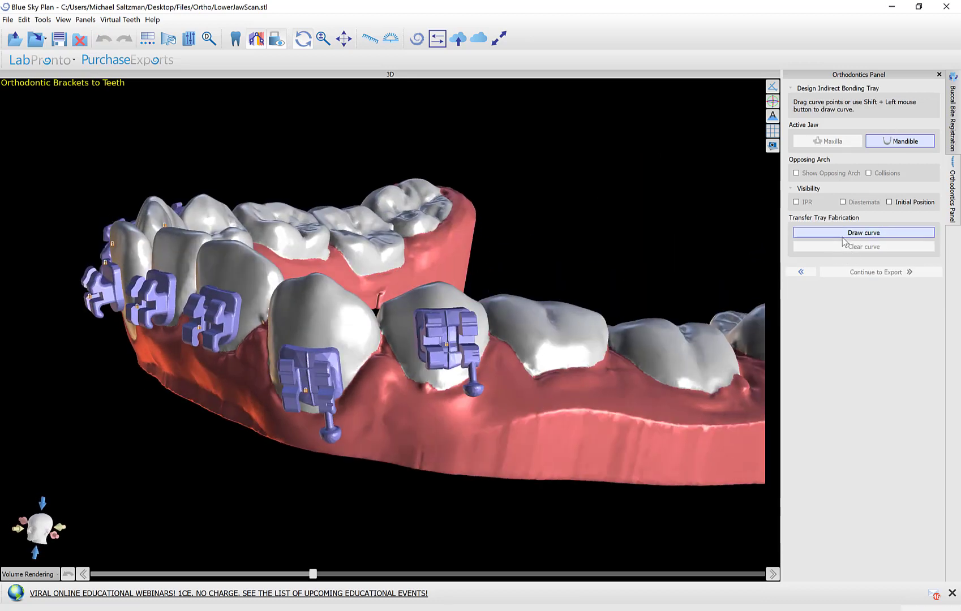
left_click(809, 233)
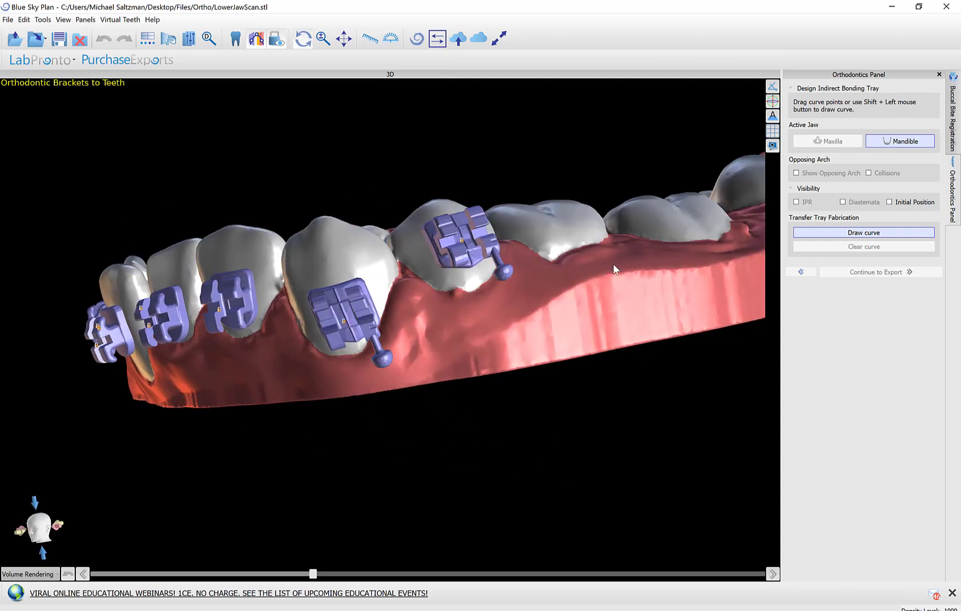
left_click_drag(612, 264, 526, 428)
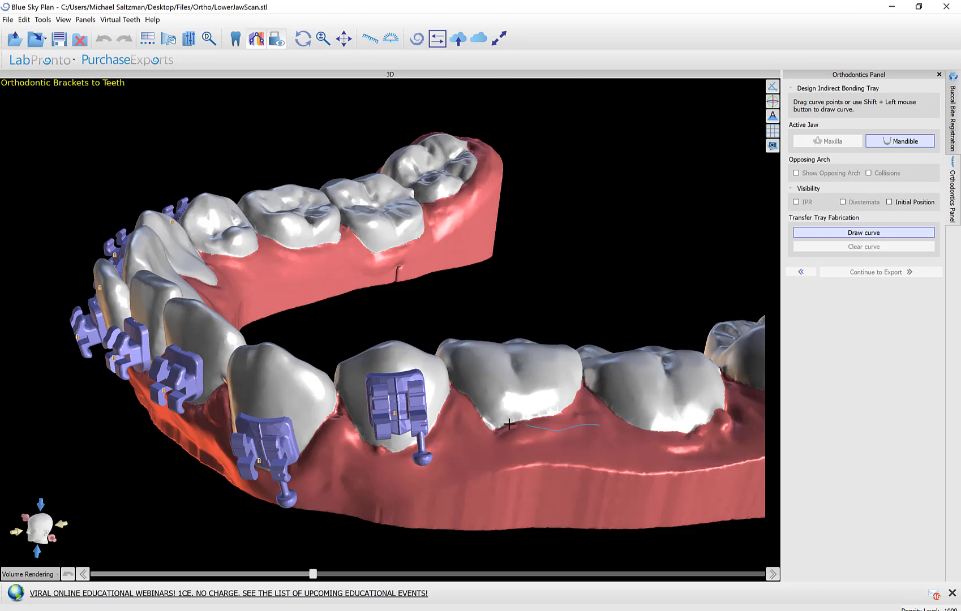
mouse_move(508, 423)
left_mouse_down("shift")
mouse_move(439, 409)
mouse_move(377, 428)
left_mouse_up("shift")
mouse_move(298, 453)
left_mouse_down("shift")
mouse_move(241, 459)
mouse_move(199, 396)
left_mouse_up("shift")
left_click_drag(113, 355, 112, 355, "shift")
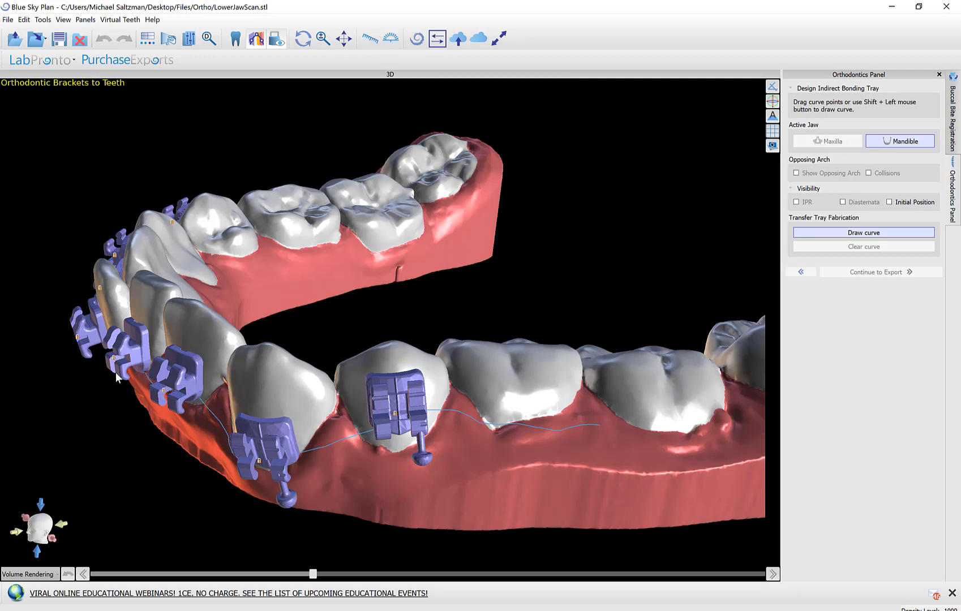
left_click_drag(238, 396, 496, 357)
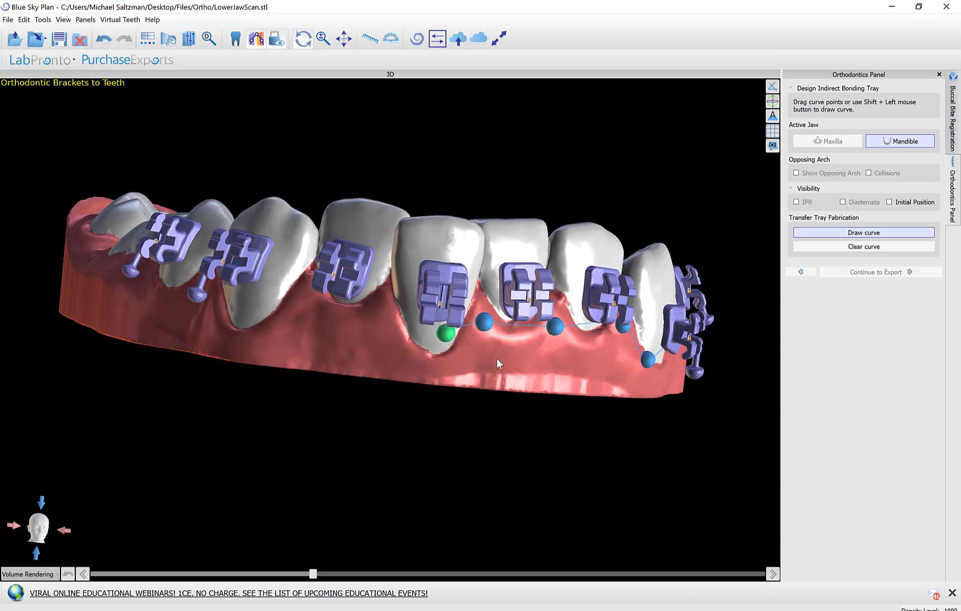
left_click_drag(438, 339, 410, 293)
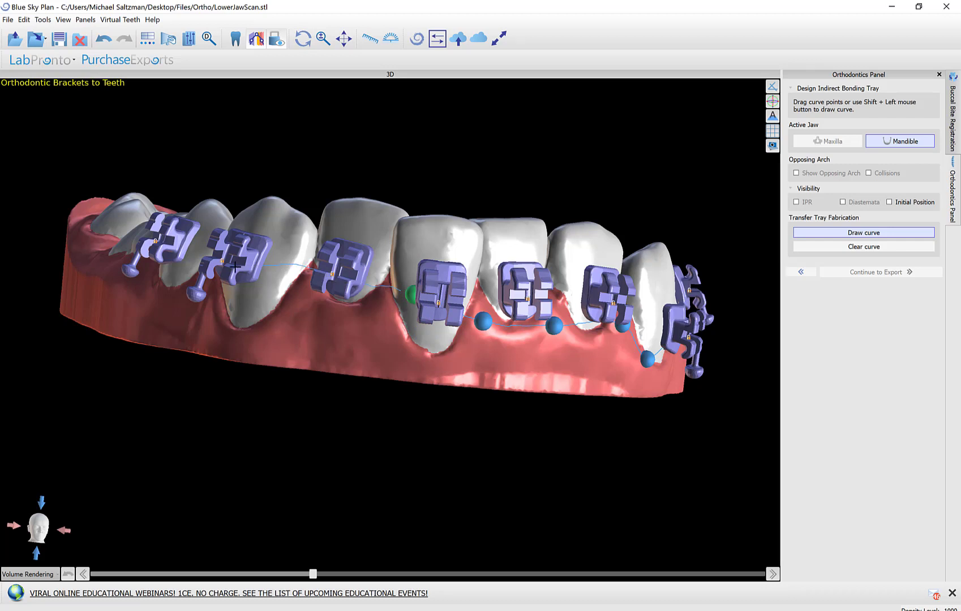
From a top-down occlusal view, trace the boundary curve from the molars along the arch past the premolars.
left_click(303, 39)
left_click_drag(279, 144, 276, 498)
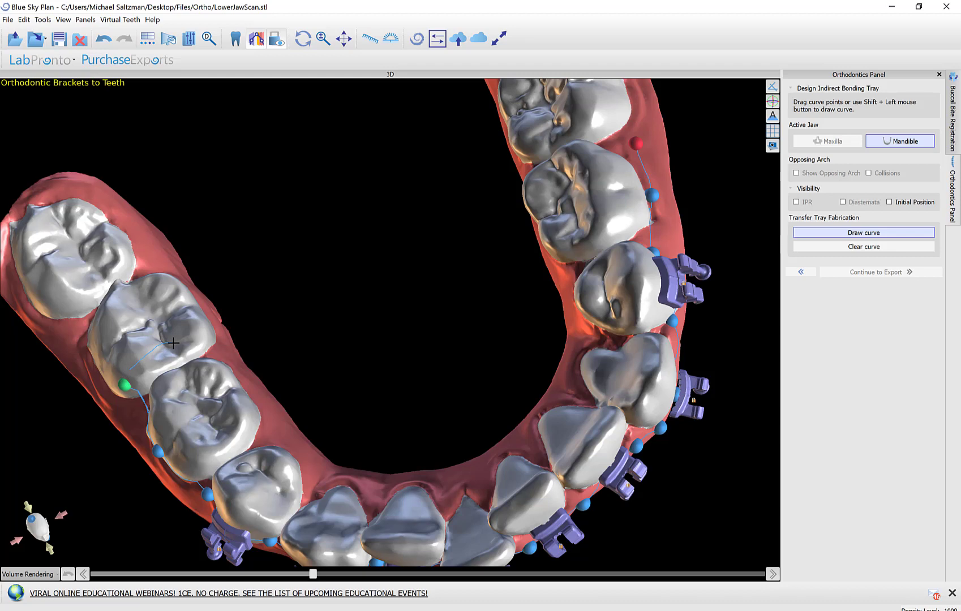
left_click(203, 322, "shift")
mouse_move(310, 306)
left_mouse_down()
mouse_move(289, 409)
mouse_move(396, 472)
mouse_move(430, 417)
mouse_move(476, 504)
mouse_move(229, 369)
left_mouse_up()
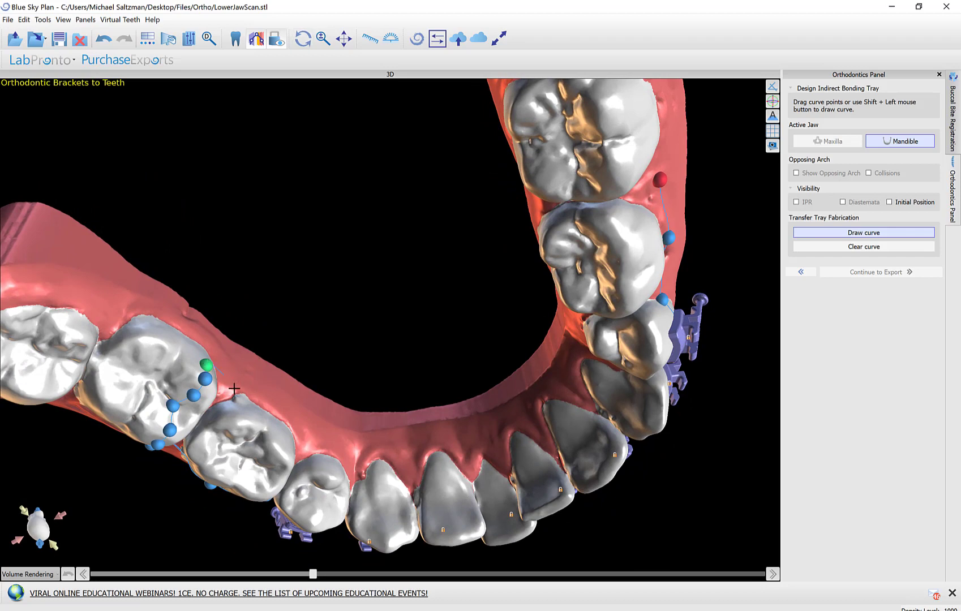
mouse_move(302, 438)
left_mouse_down("shift")
mouse_move(337, 468)
mouse_move(397, 475)
mouse_move(589, 372)
left_mouse_up("shift")
mouse_move(504, 359)
left_mouse_down()
mouse_move(641, 262)
mouse_move(577, 324)
mouse_move(526, 246)
mouse_move(526, 156)
mouse_move(510, 121)
left_mouse_up()
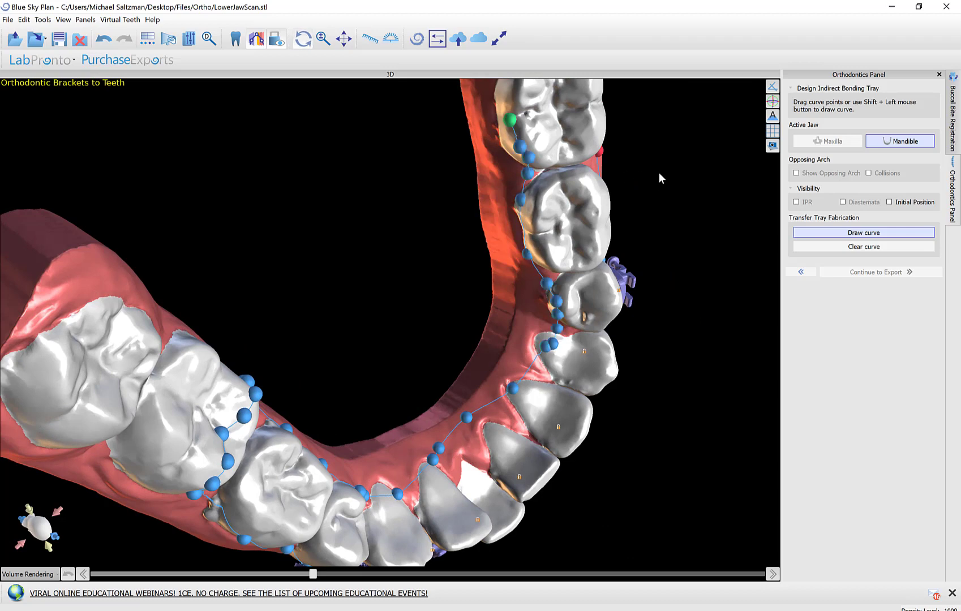
mouse_move(658, 172)
left_mouse_down()
mouse_move(614, 278)
mouse_move(473, 316)
mouse_move(504, 309)
mouse_move(459, 262)
mouse_move(465, 197)
mouse_move(545, 172)
mouse_move(580, 230)
mouse_move(581, 249)
left_mouse_up()
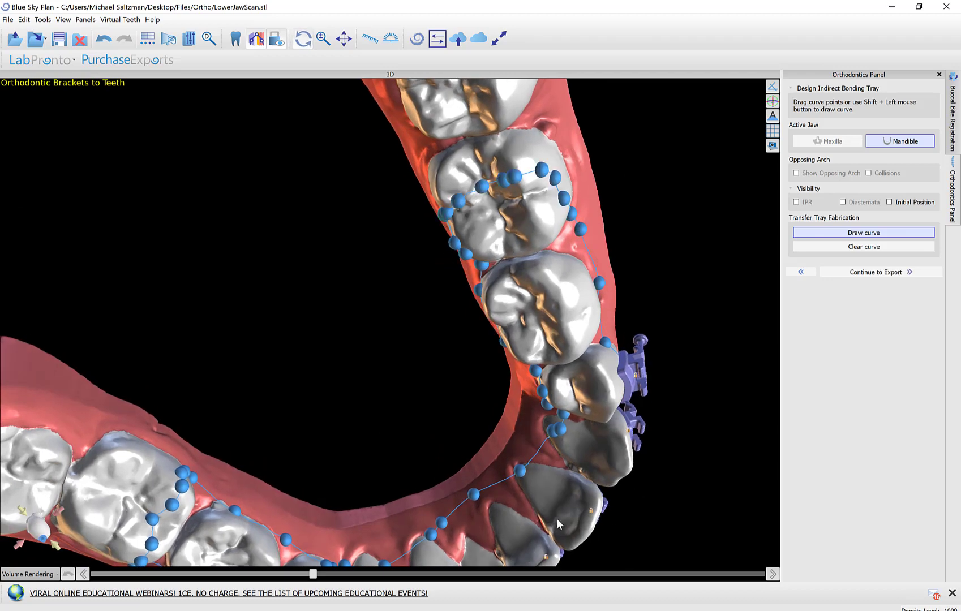
Extend the curve over the back molars and reposition points below the brackets and between the premolars.
mouse_move(557, 519)
left_mouse_down()
mouse_move(363, 298)
mouse_move(310, 279)
mouse_move(315, 285)
left_mouse_up()
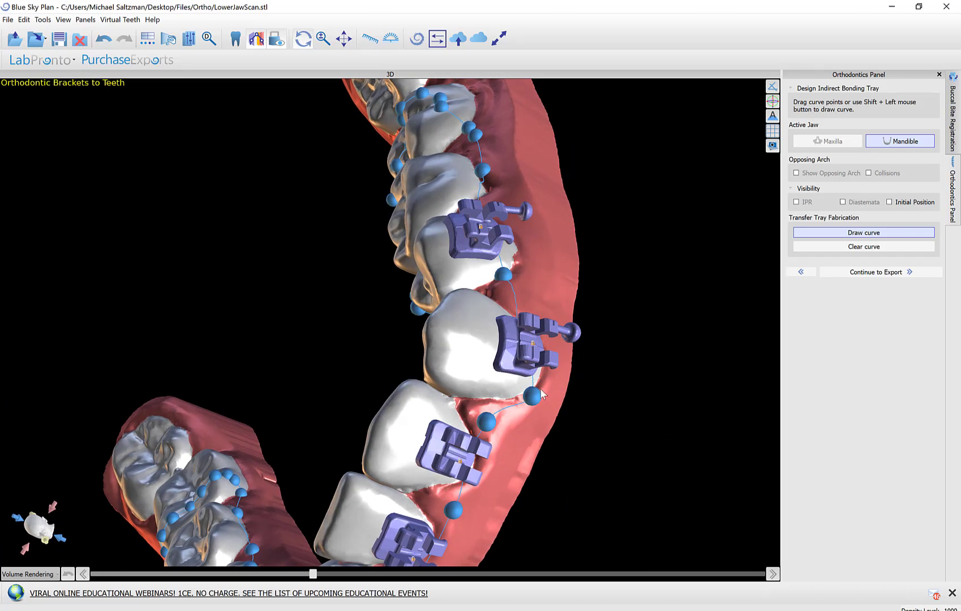
left_click_drag(533, 394, 514, 383)
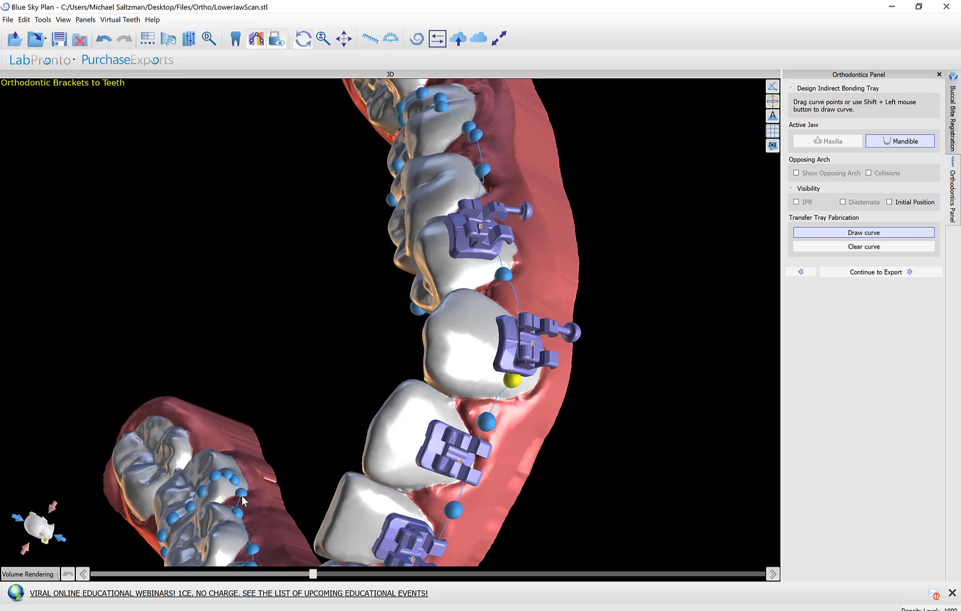
left_click_drag(279, 472, 520, 233)
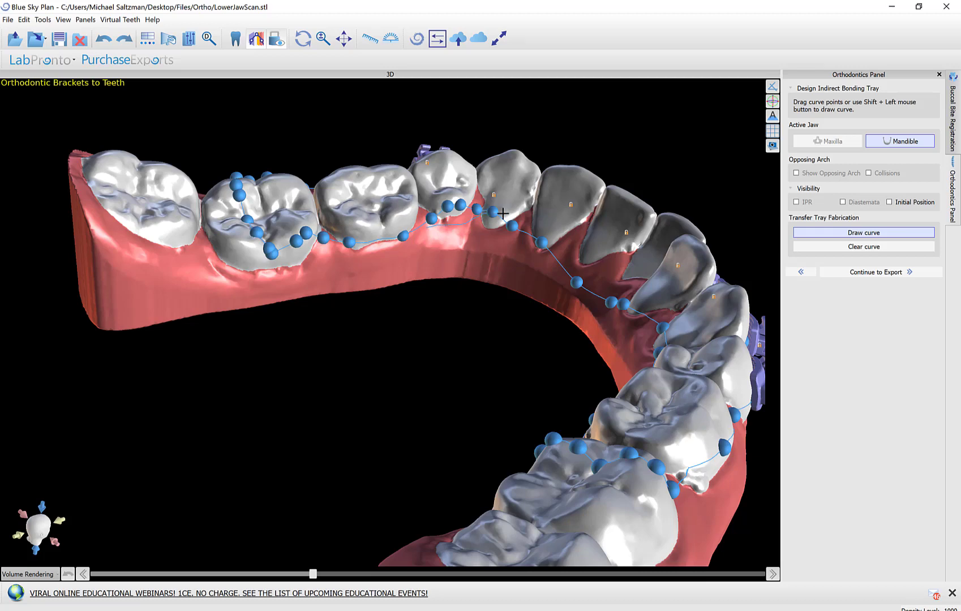
left_click_drag(503, 214, 481, 234)
Check the curve from side and oblique angles and delete the extra point beside a bracket.
left_click_drag(511, 271, 487, 244)
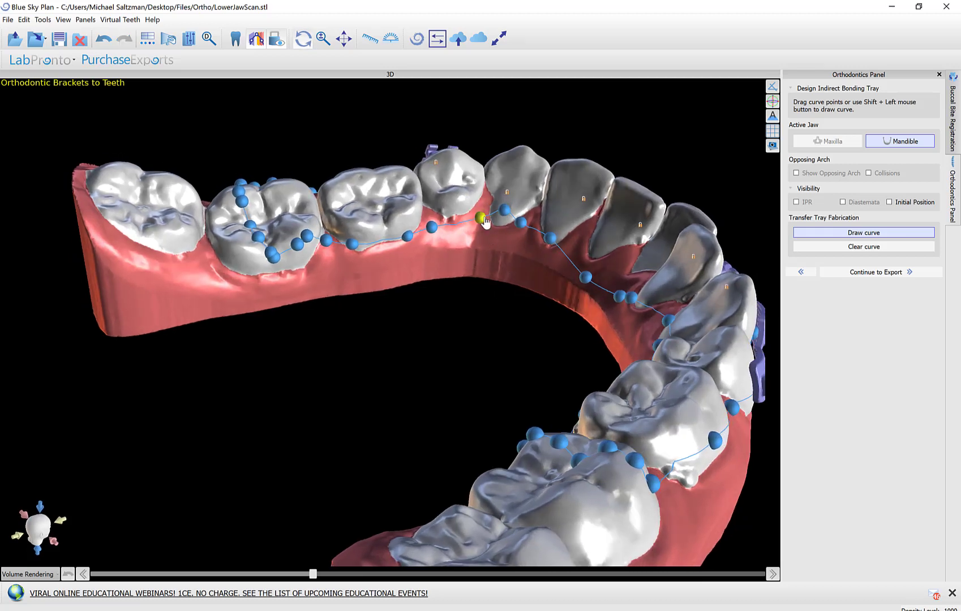
left_click_drag(388, 331, 11, 422)
left_click_drag(714, 487, 576, 338)
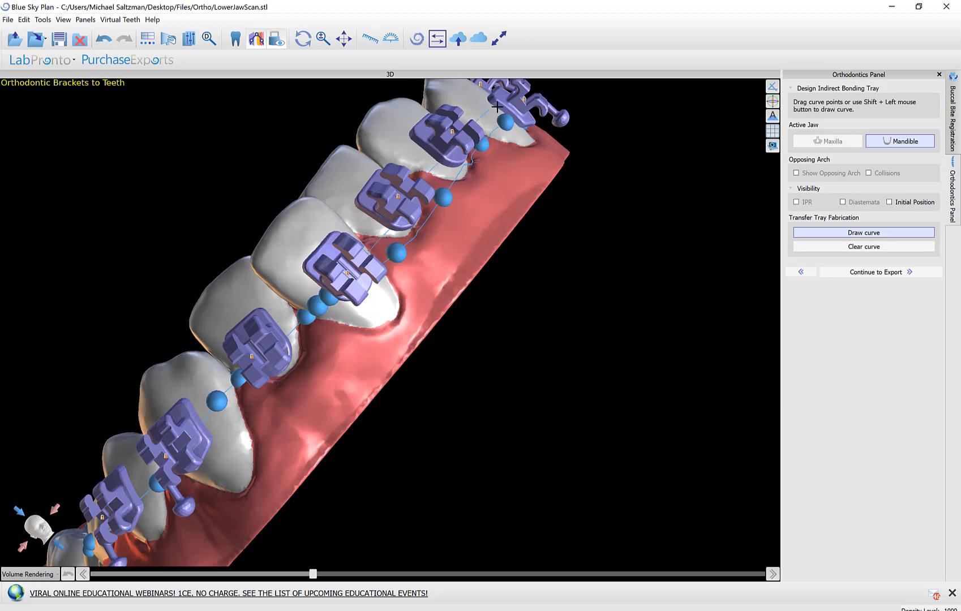
left_click_drag(505, 134, 396, 334)
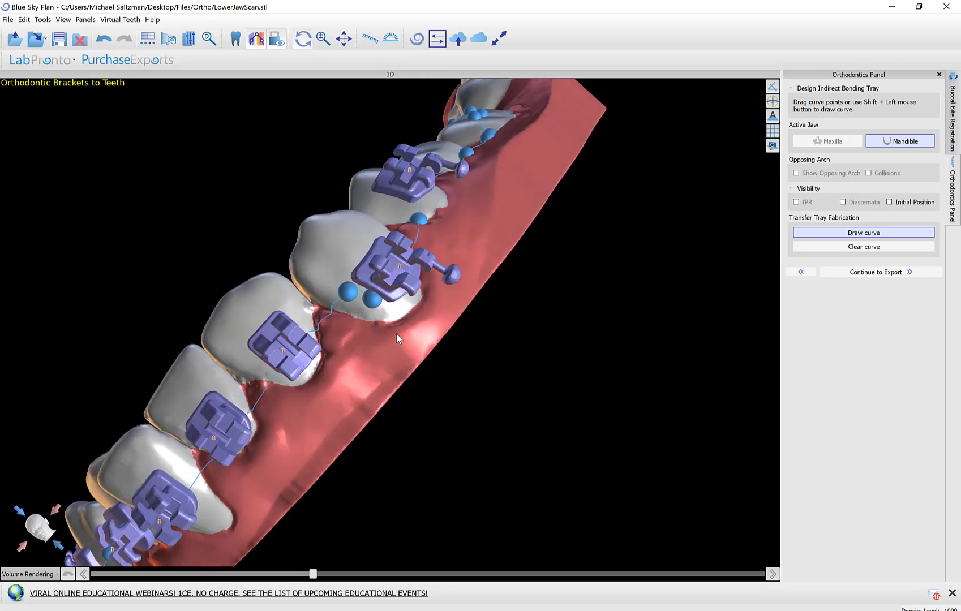
right_click(381, 299)
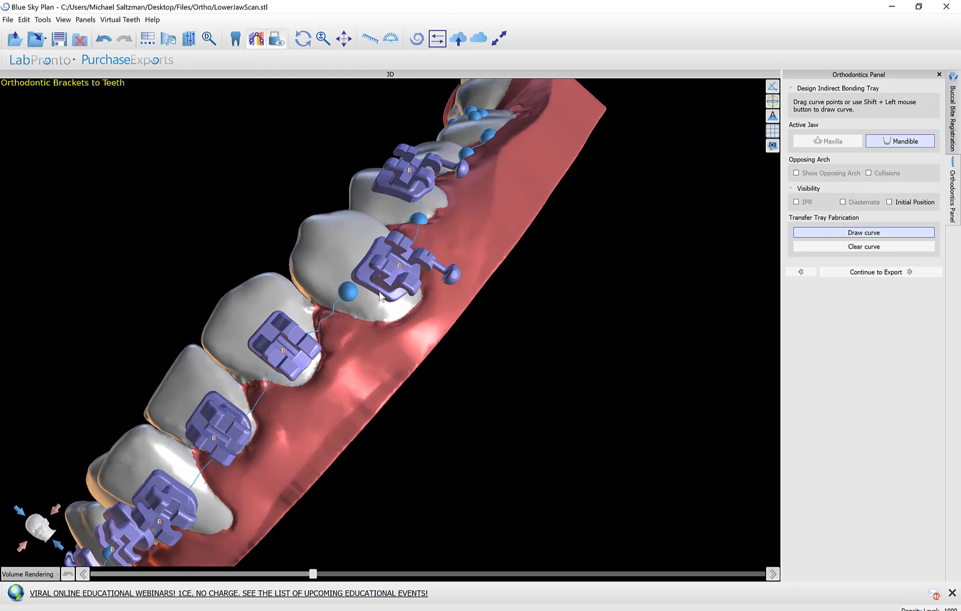
left_click_drag(513, 168, 444, 339)
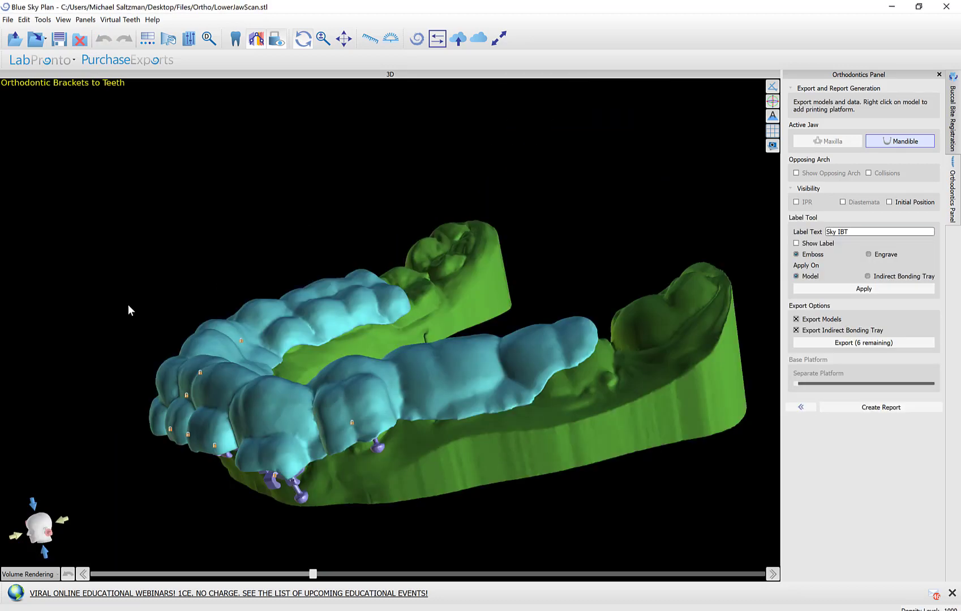
Preview the Sky IBT label on the lower tray, inspect it up close, and select the Label Text value.
left_click_drag(489, 368, 180, 251)
left_click_drag(506, 308, 453, 379)
left_click(797, 244)
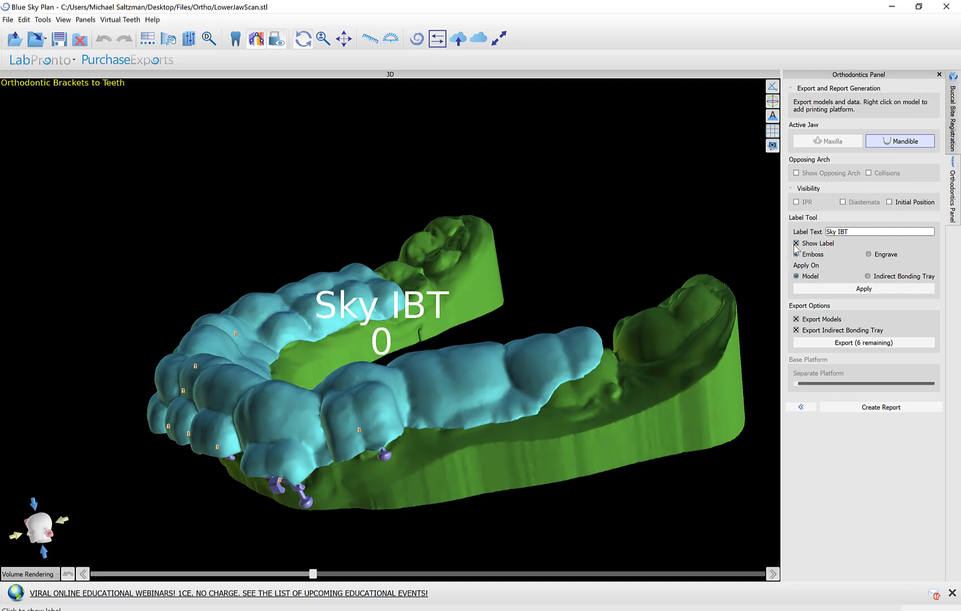
left_click_drag(570, 428, 528, 426)
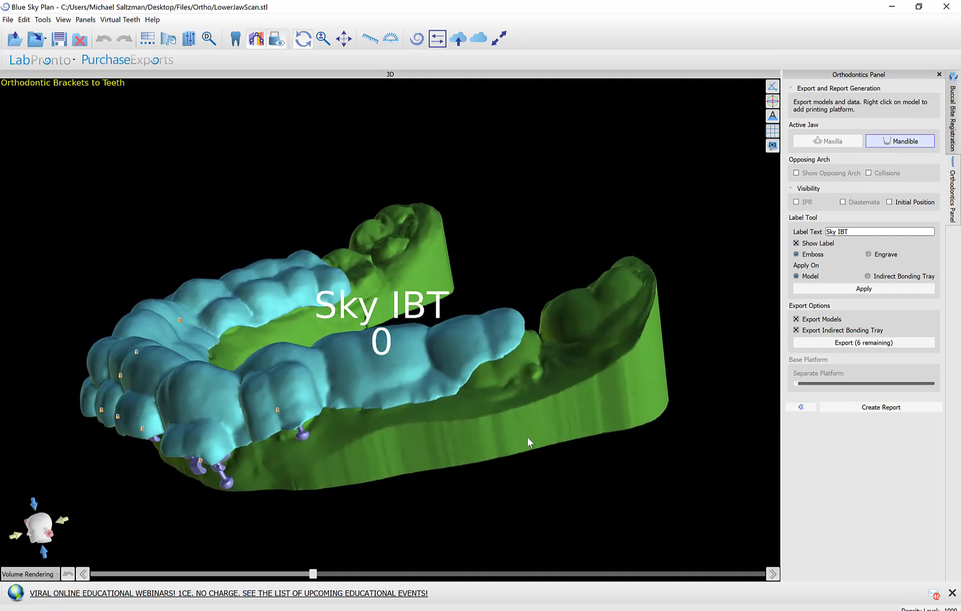
scroll(527, 436, "up", 8)
left_click_drag(463, 491, 474, 453)
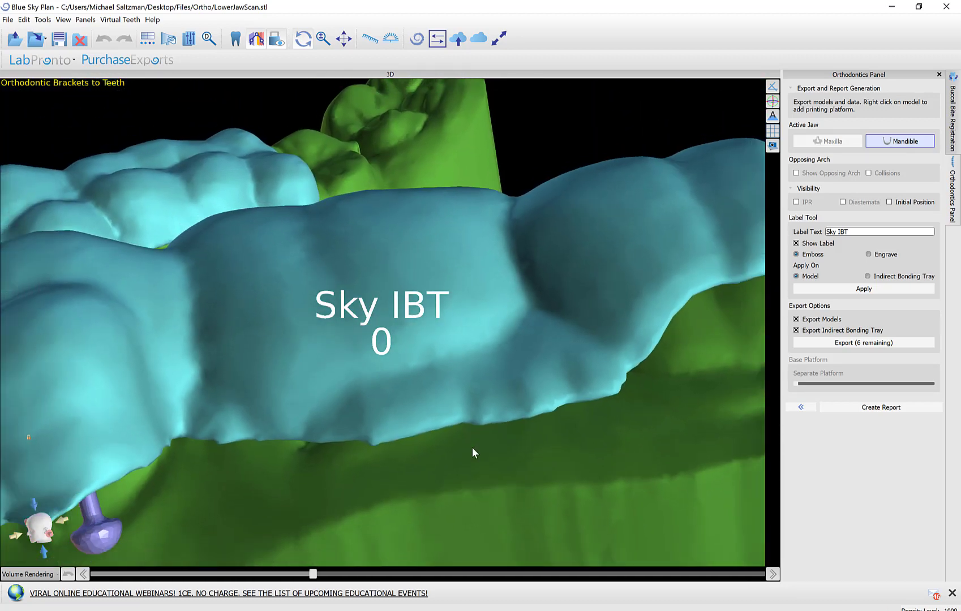
left_click(796, 244)
left_click(796, 244)
left_click_drag(847, 232, 817, 236)
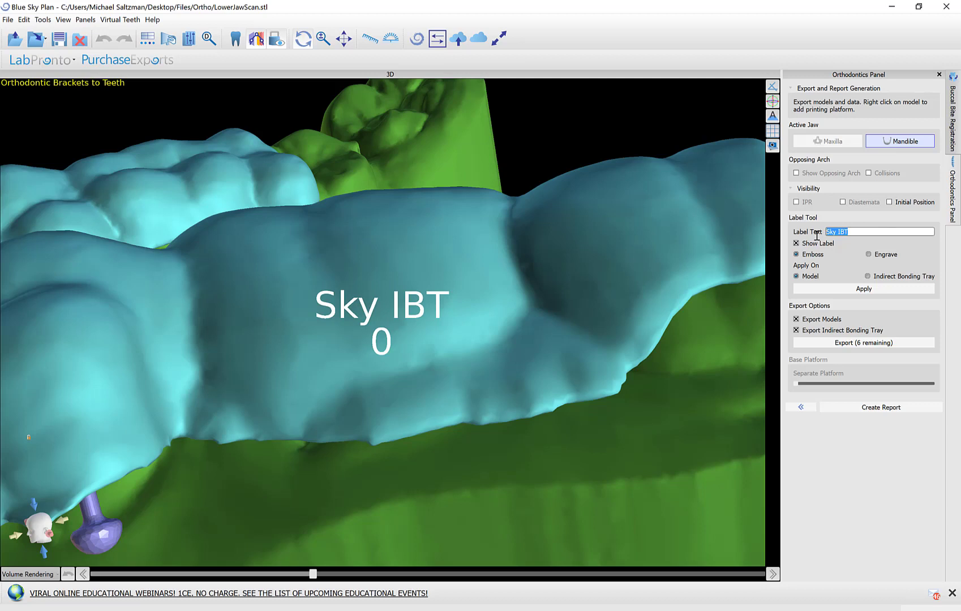
Emboss the Sky IBT label onto the Indirect Bonding Tray and tilt the tray to check the text.
left_click(871, 230)
left_click(880, 277)
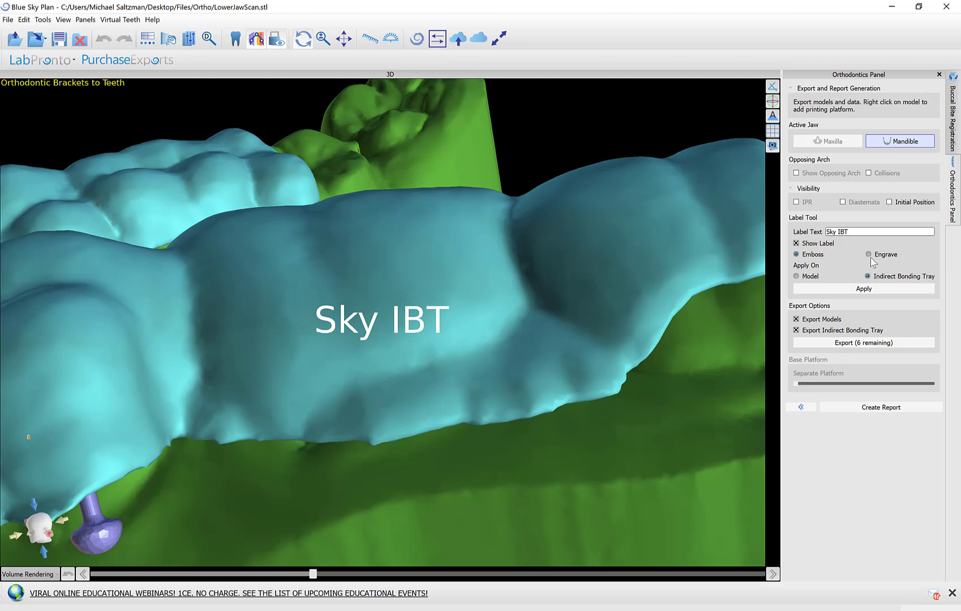
left_click(848, 290)
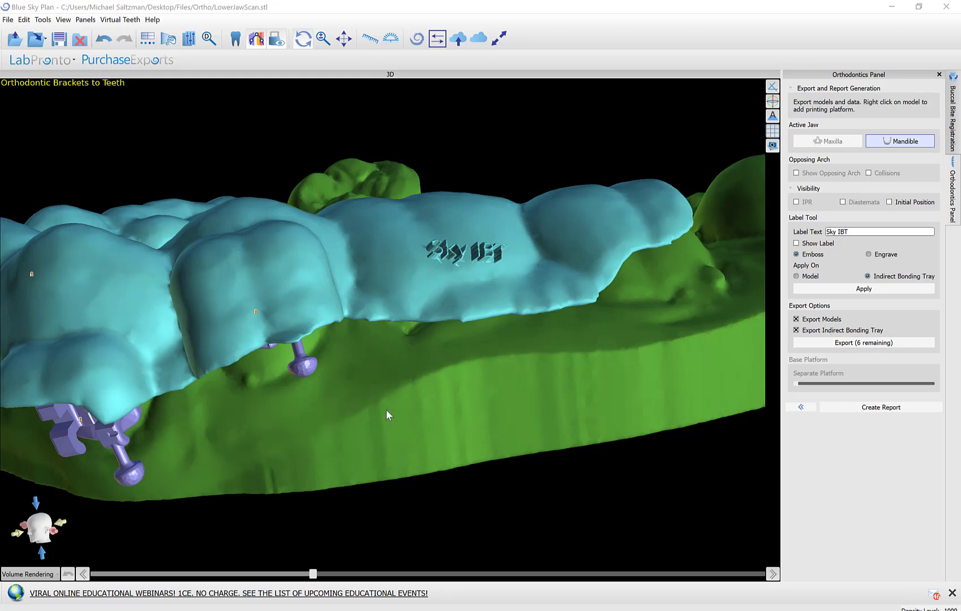
left_click_drag(386, 414, 372, 435)
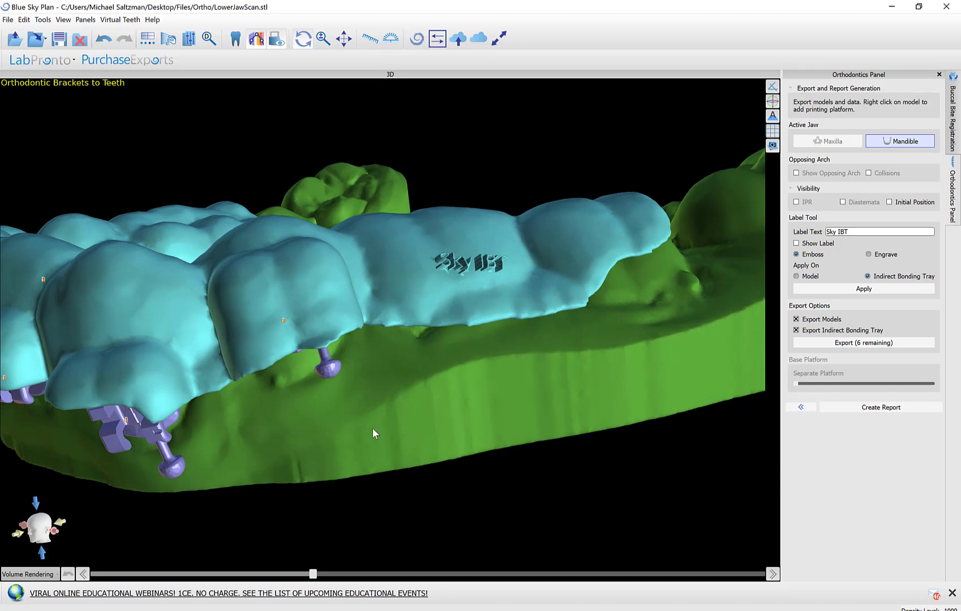
Export the mandible model and transfer tray into a new Desktop folder named 'IBT Export'.
left_click(818, 343)
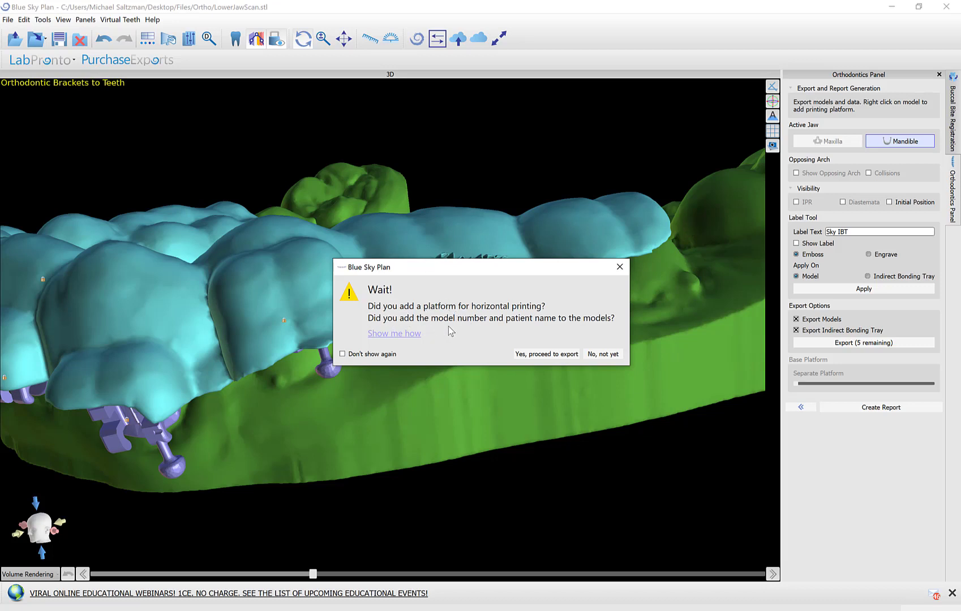
left_click(544, 356)
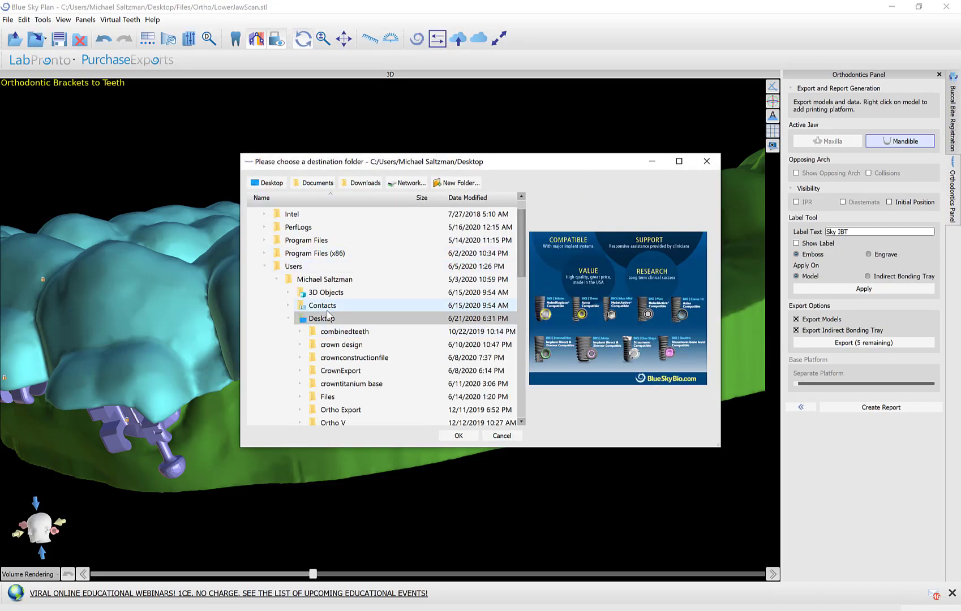
left_click(451, 183)
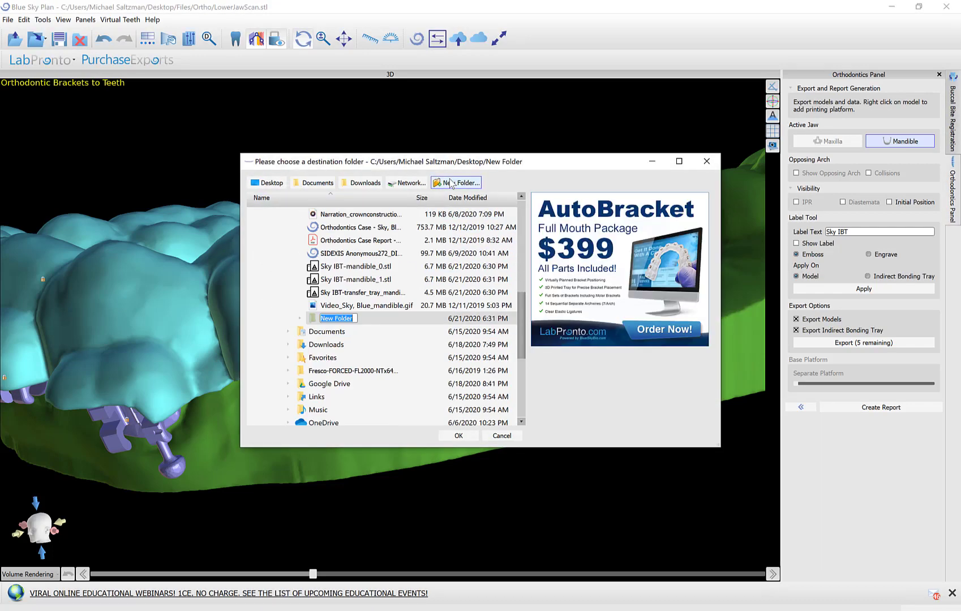
type("IBT Expo")
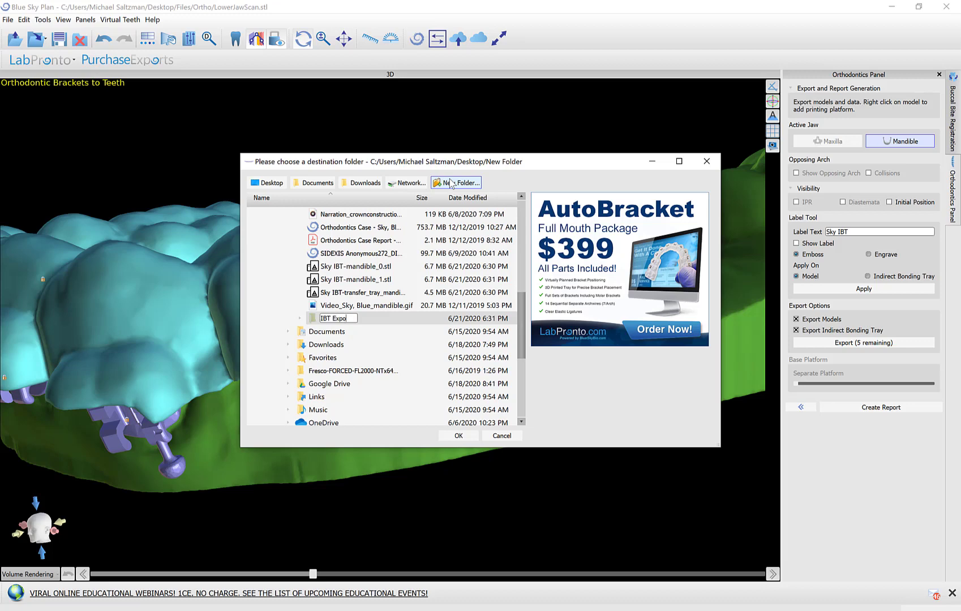
type("rt")
key("Return")
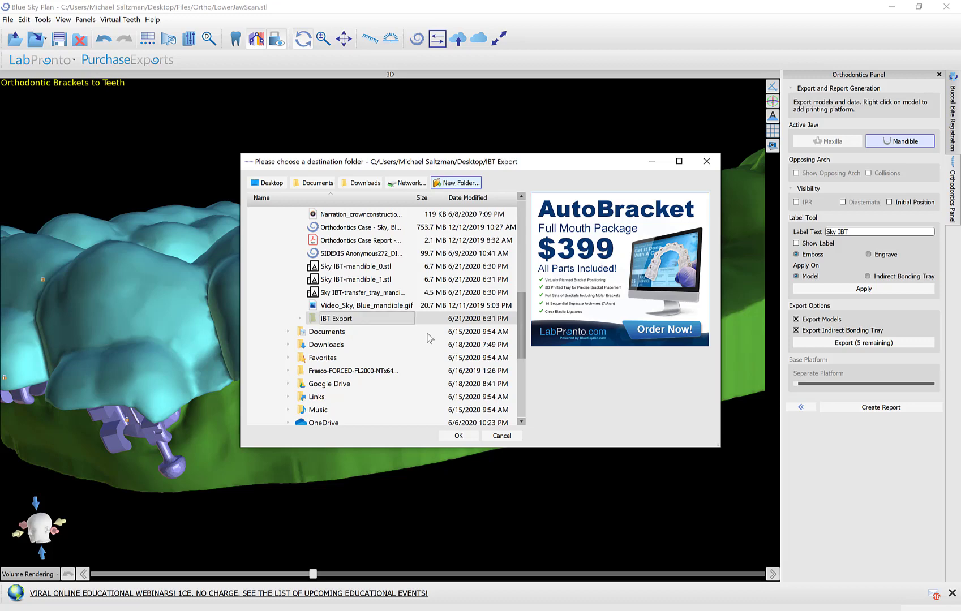
left_click(458, 436)
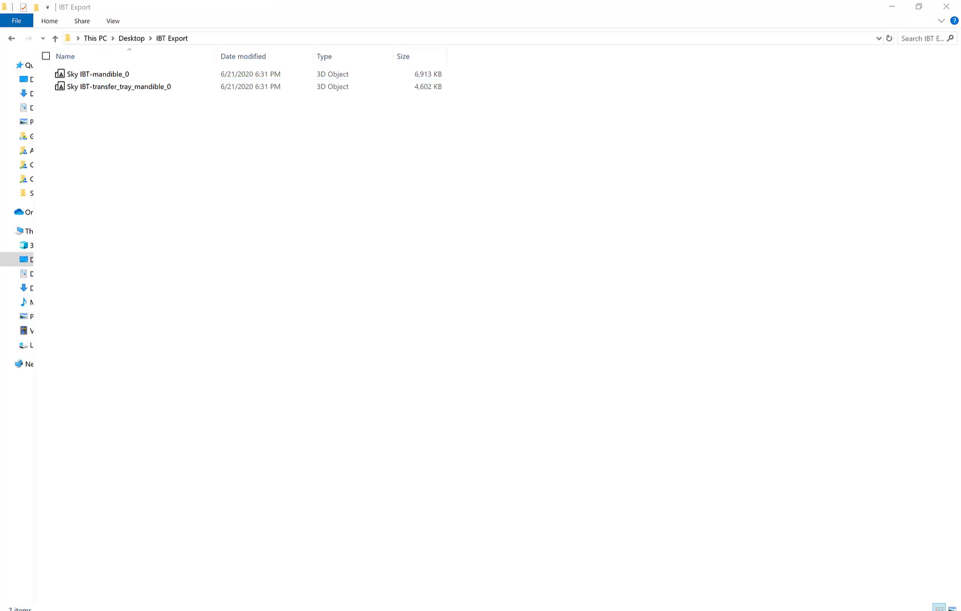
Select the exported Sky IBT-mandible_0 file in the IBT Export folder.
left_click(121, 76)
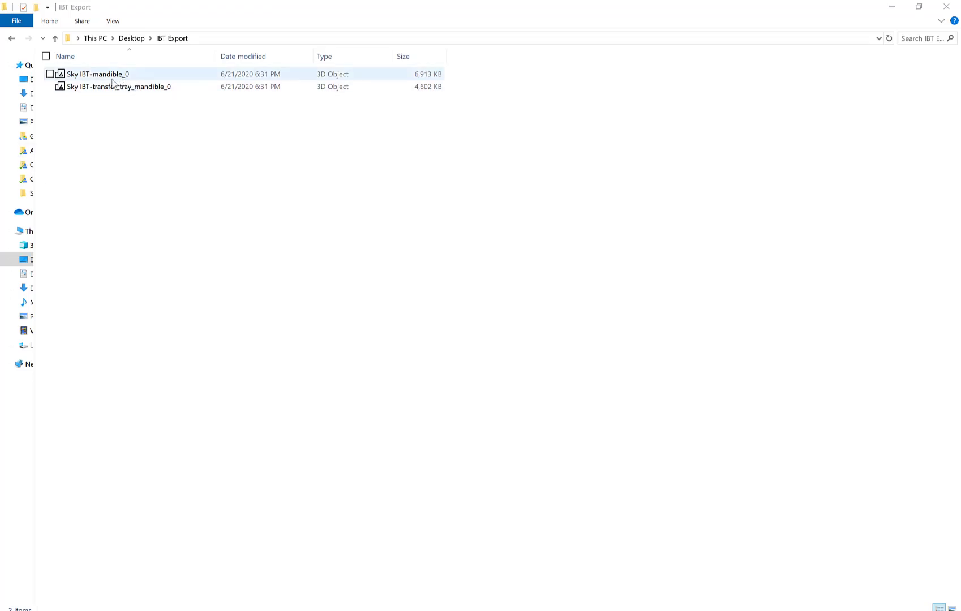